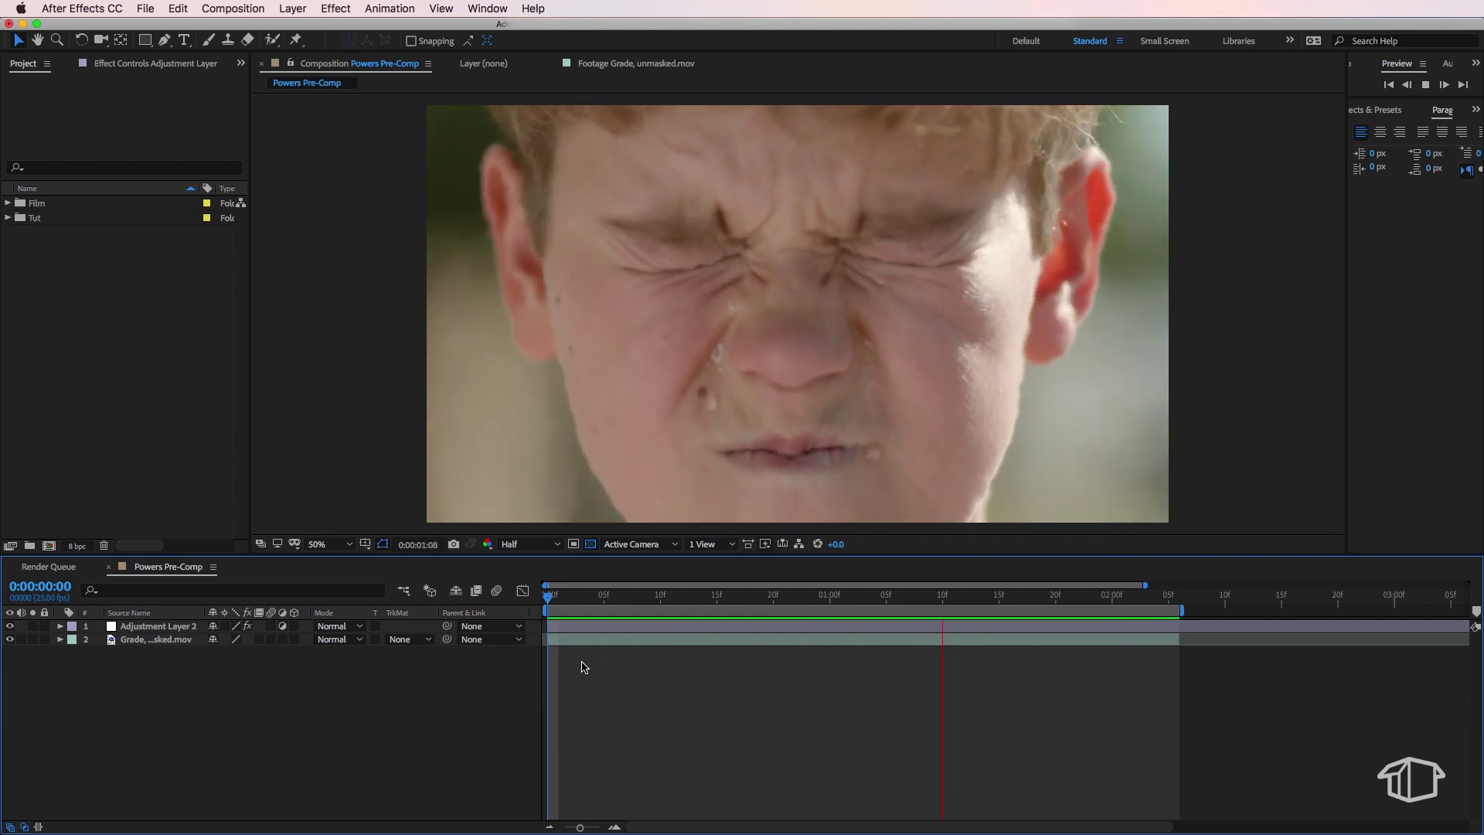
Replay the Powers Pre-Comp preview from the first frame to watch the face scrunch up
key(space)
key(space)
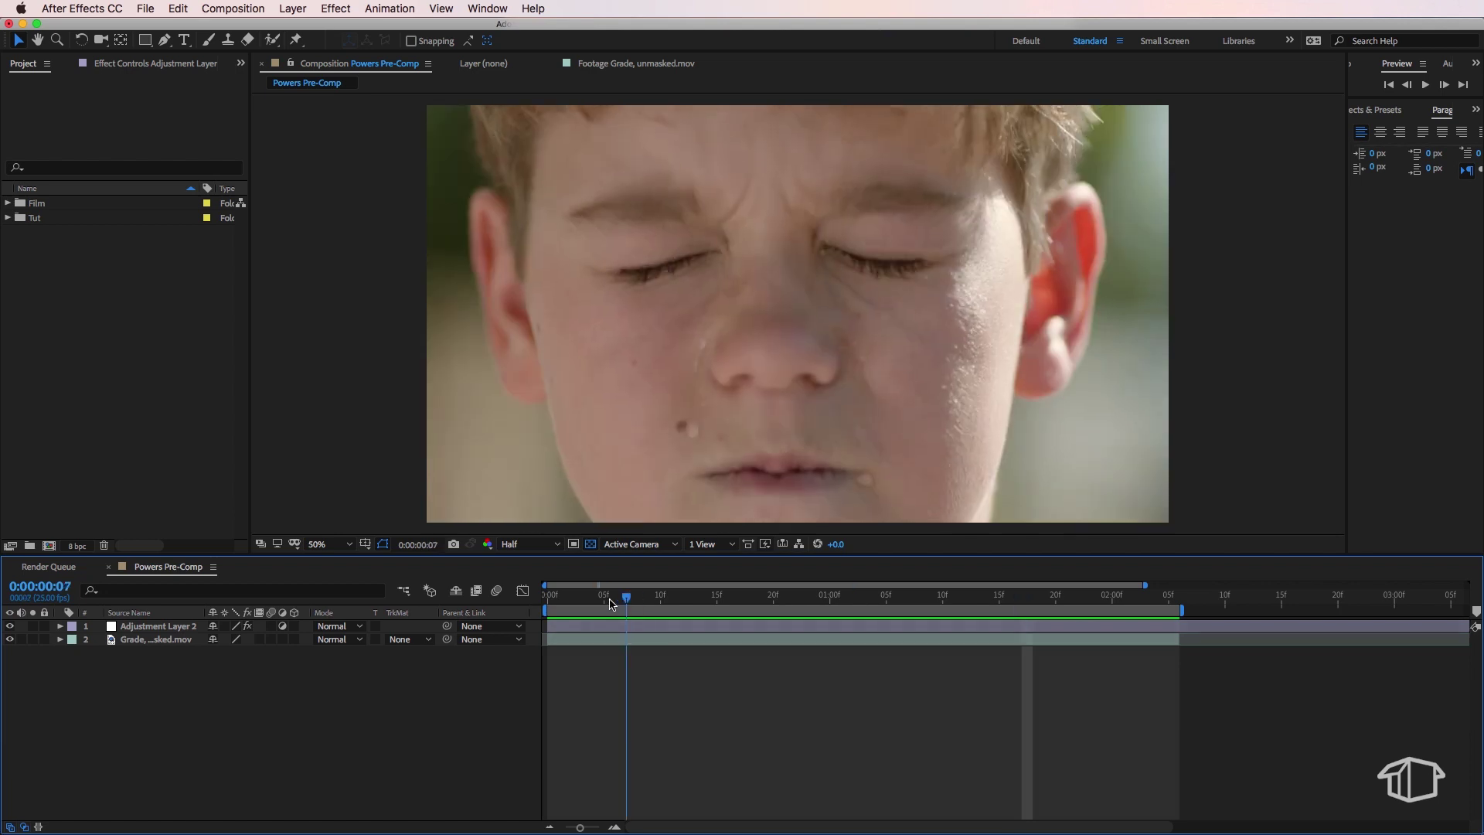
key(Home)
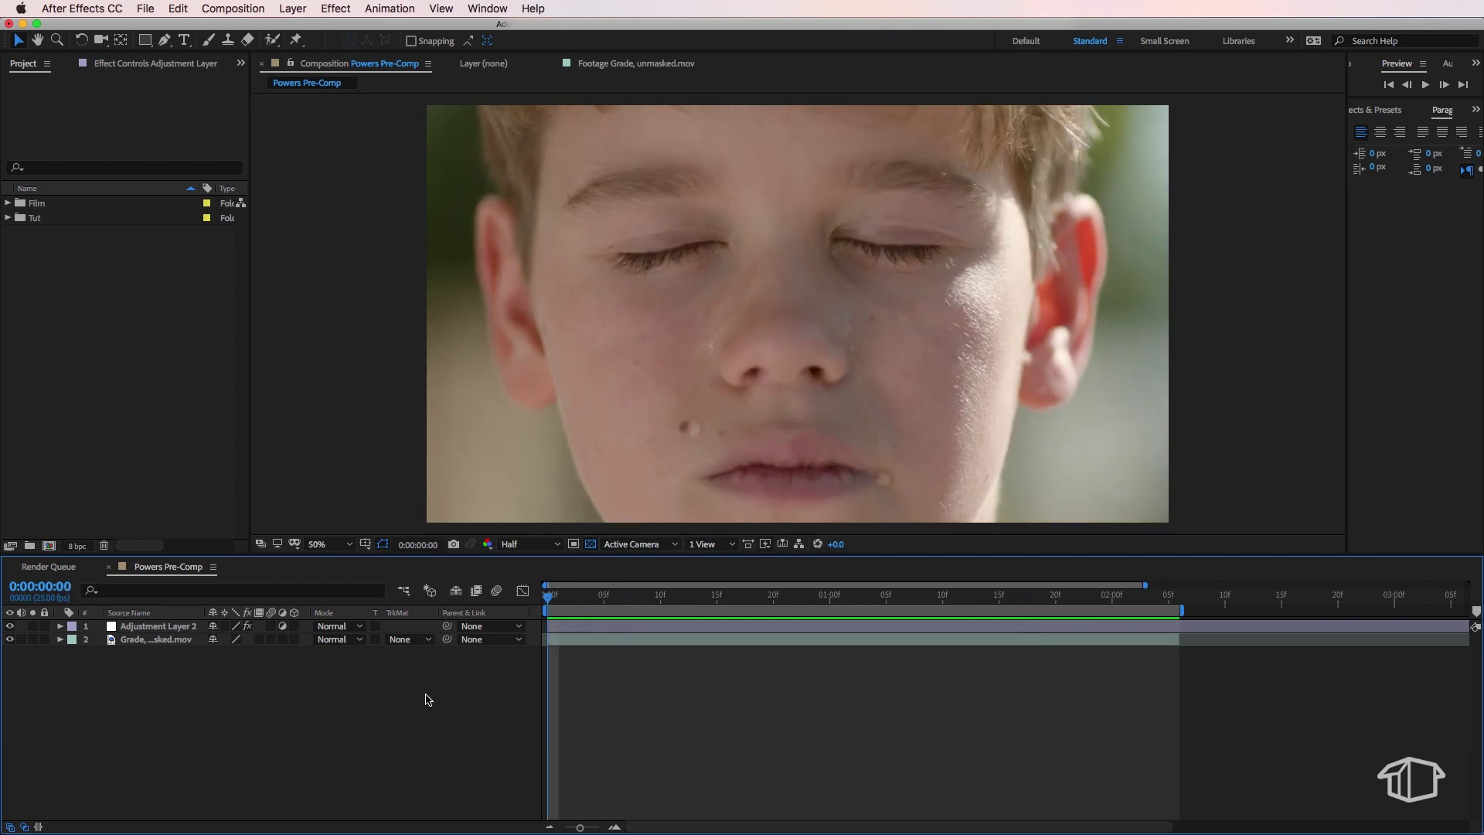
key(space)
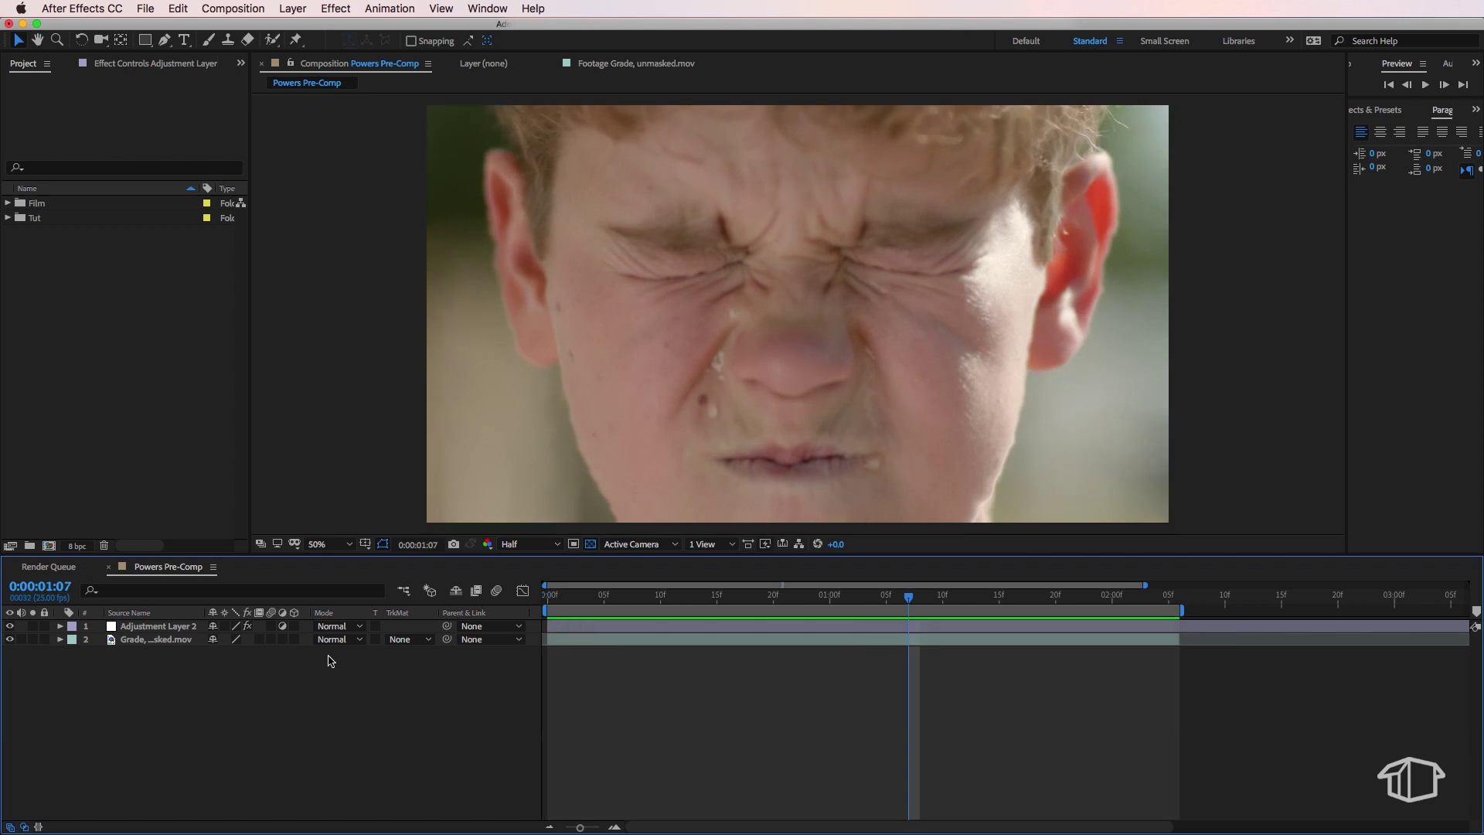
Create a new 1920×1080, 25 fps, 5-second composition named Heat Wave
right_click(63, 403)
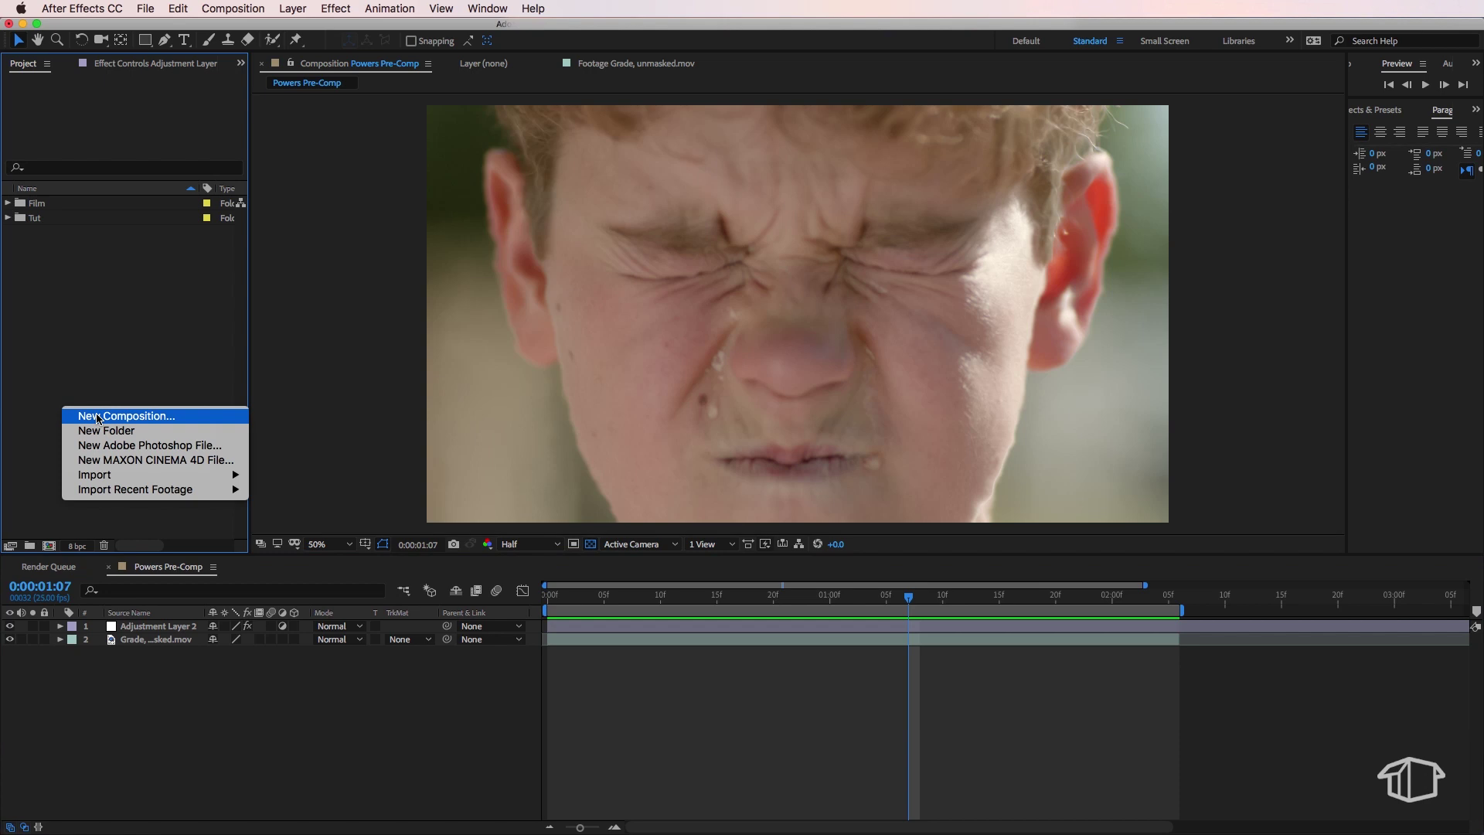
click(85, 414)
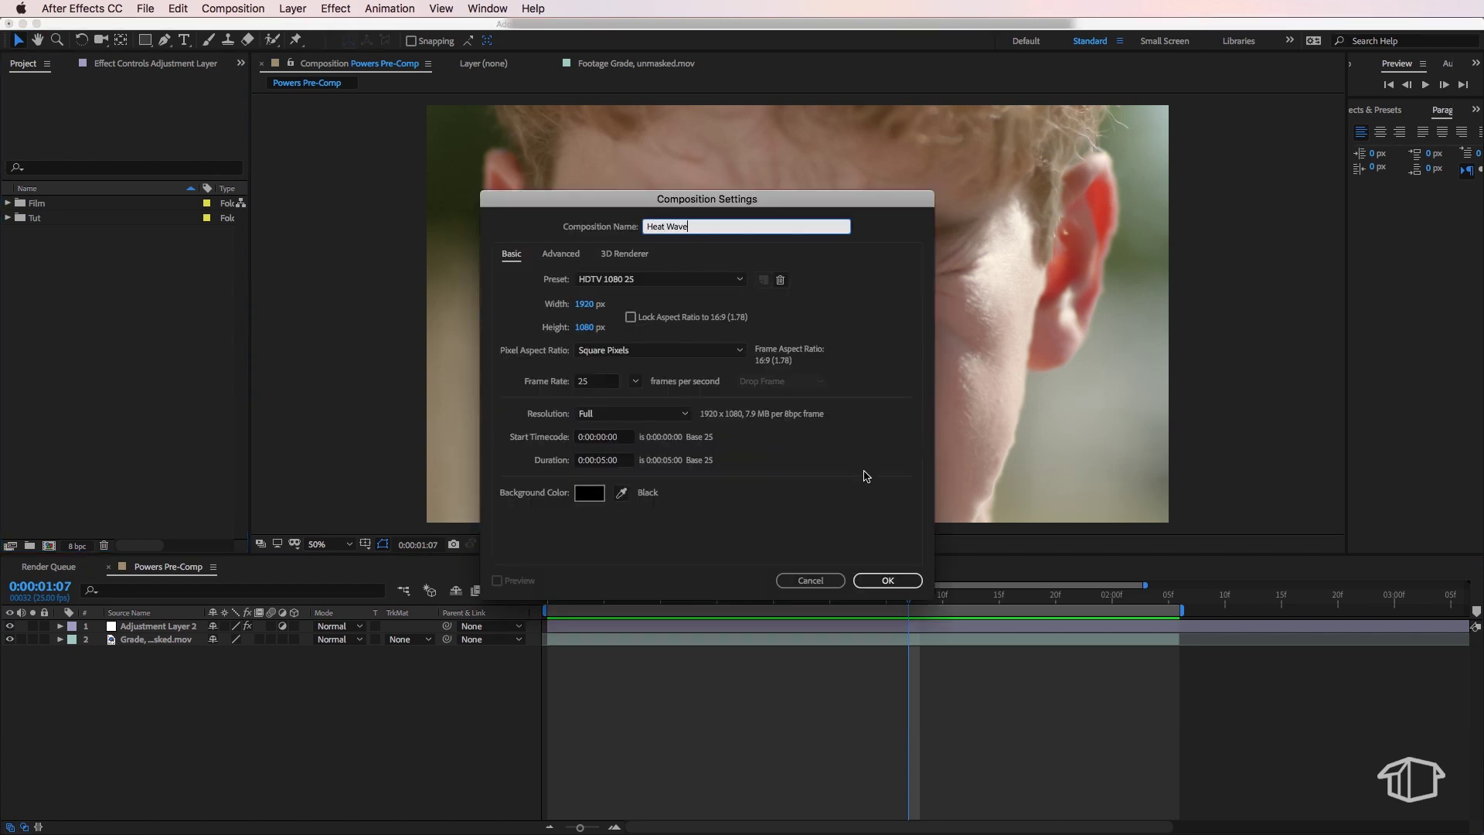
click(887, 581)
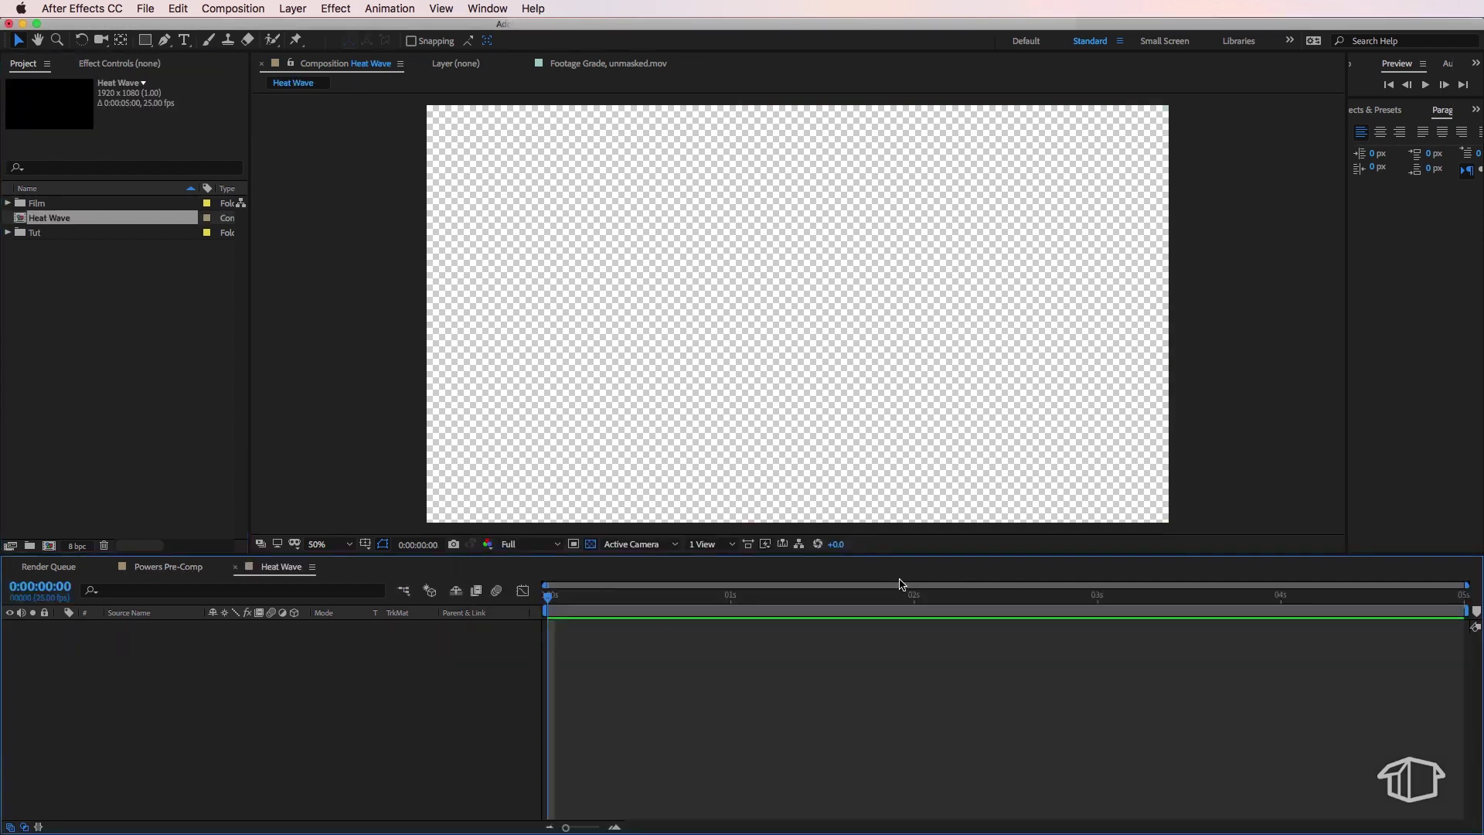
Paste the Grade footage layer into Heat Wave and preview it
key(super+v)
click(215, 660)
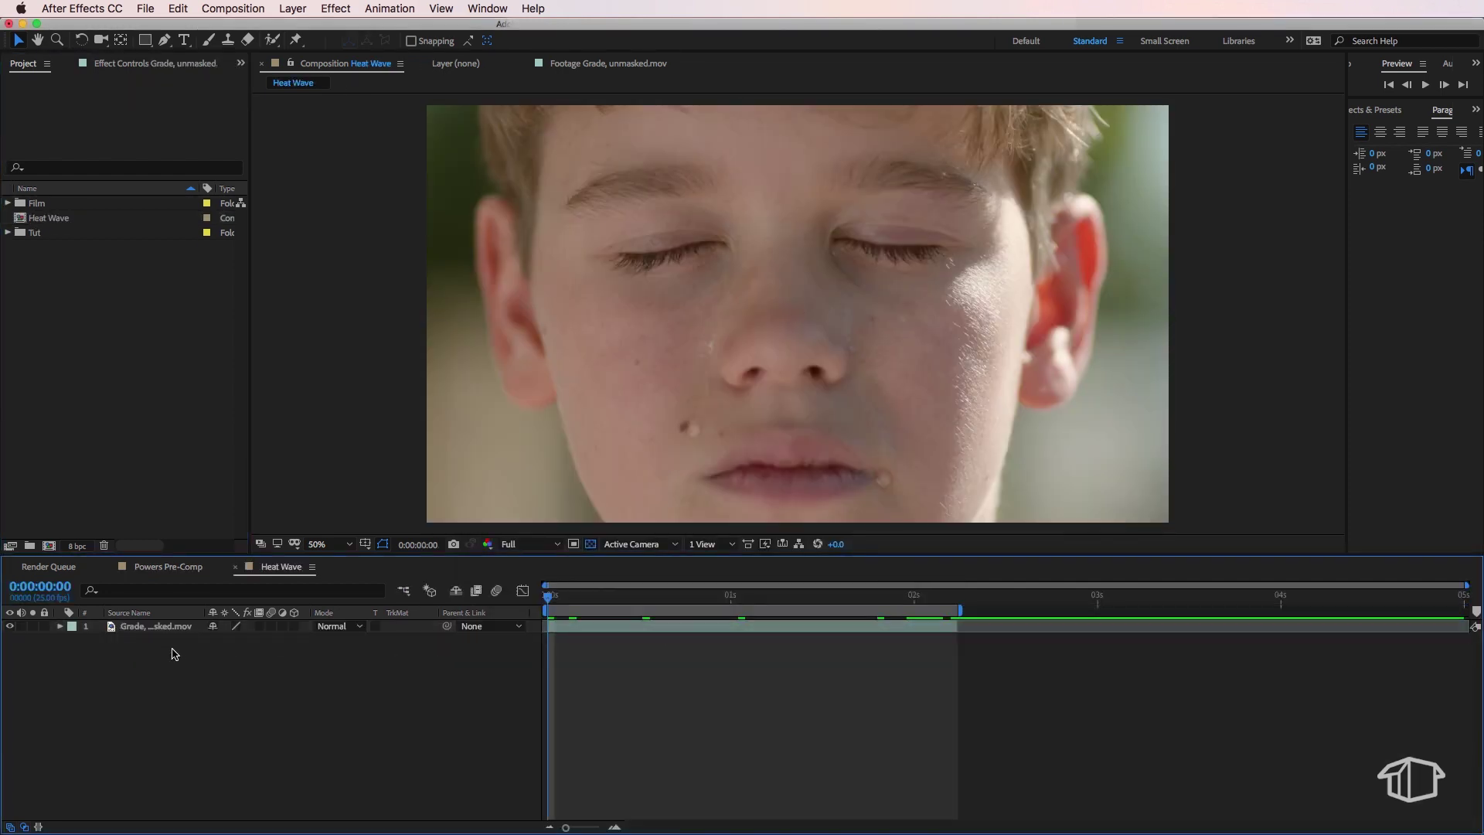
key(space)
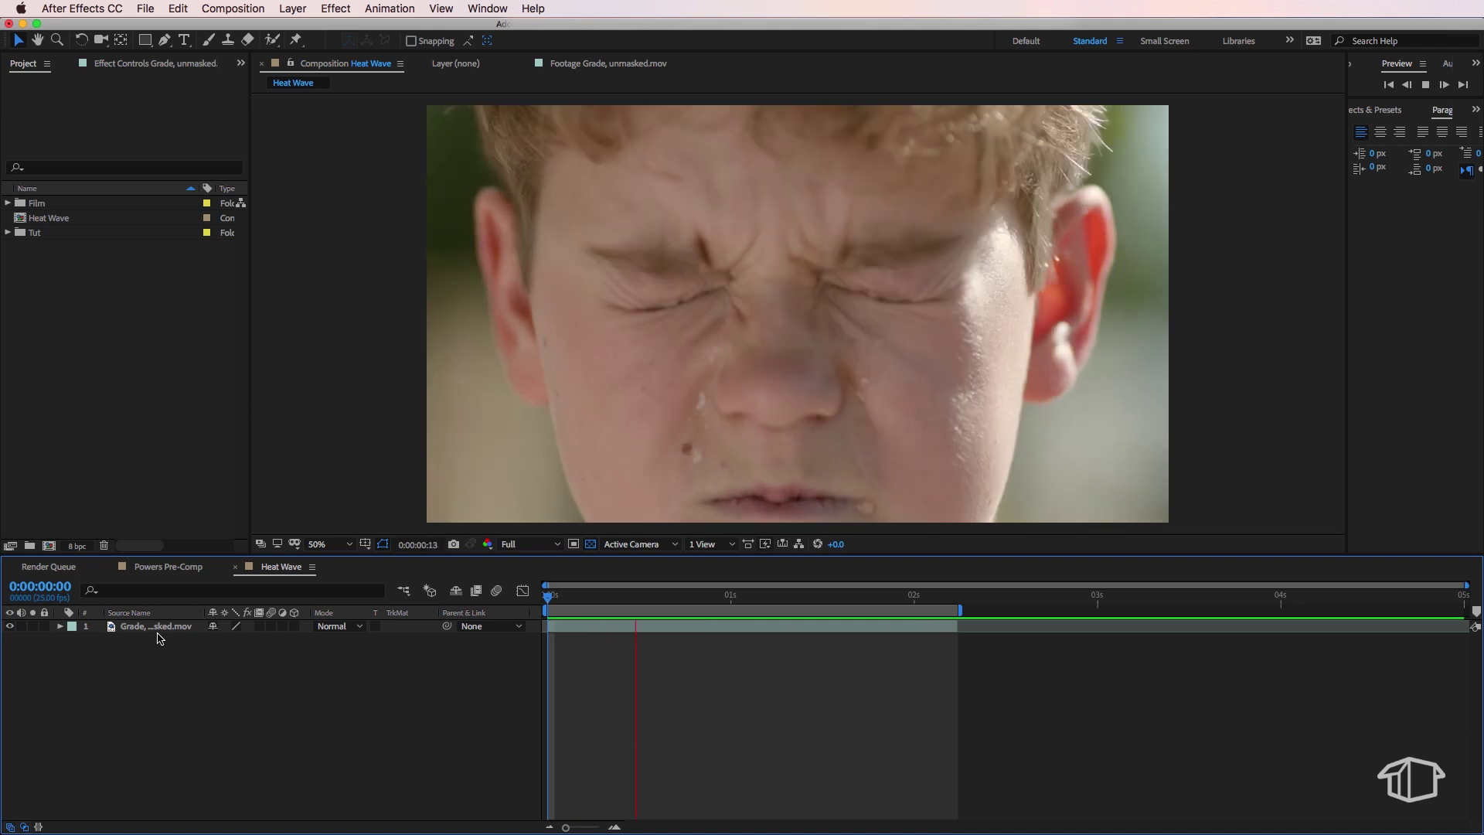
Add a new adjustment layer above the footage in Heat Wave
click(195, 649)
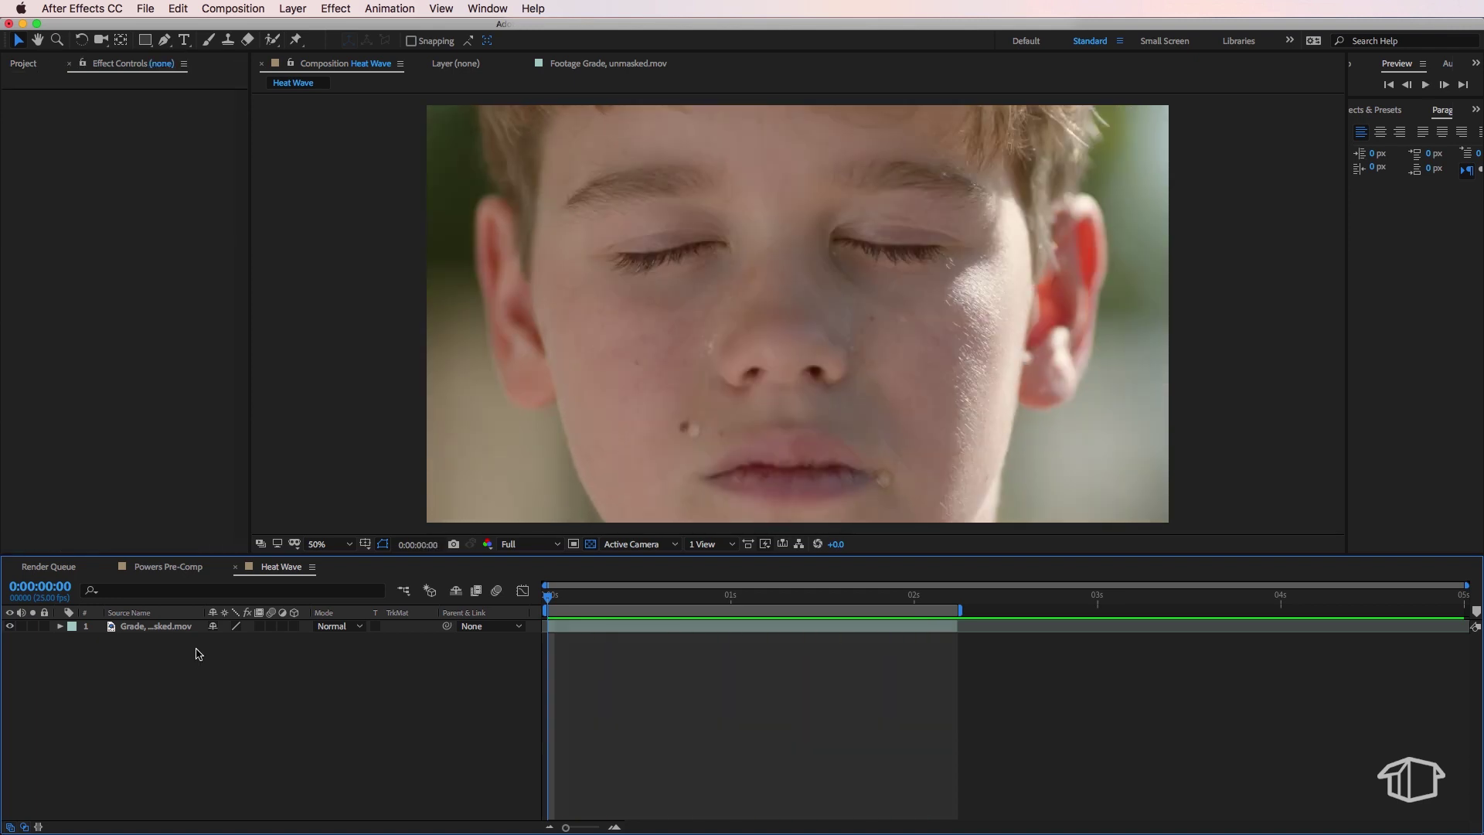
right_click(193, 653)
mouse_move(232, 663)
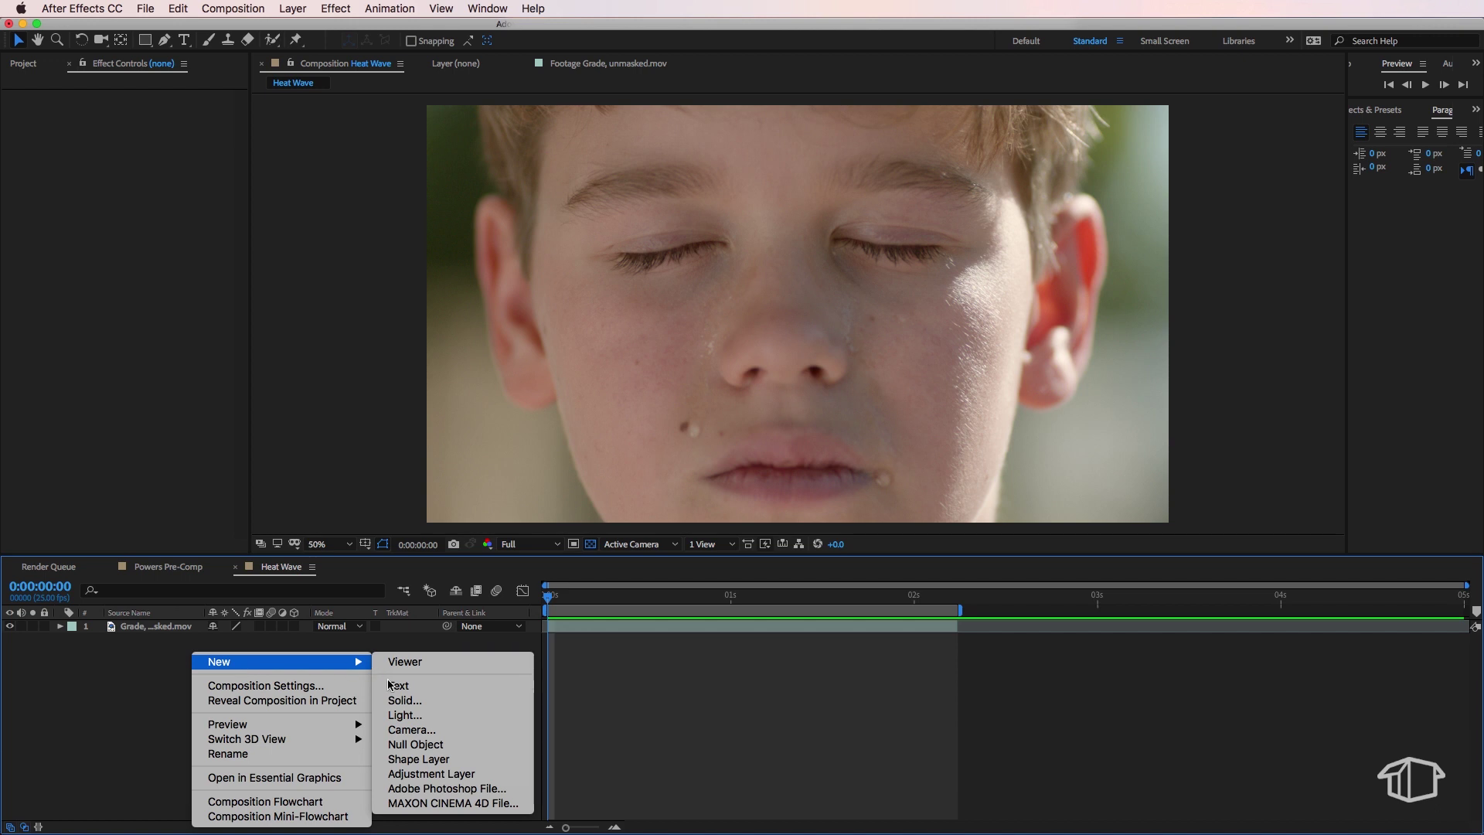
click(433, 768)
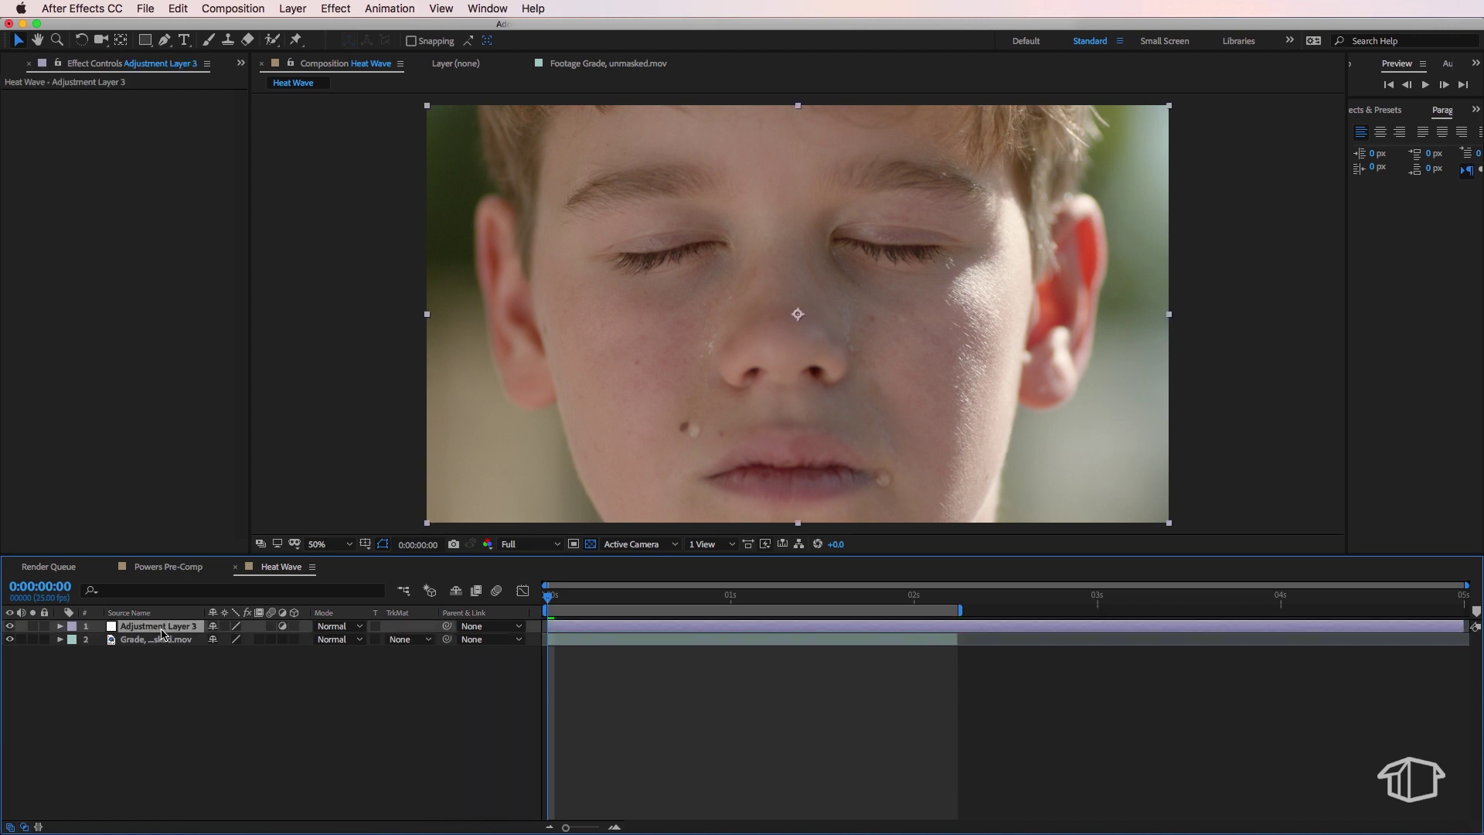
Apply Distort > Turbulent Displace to the adjustment layer
click(337, 8)
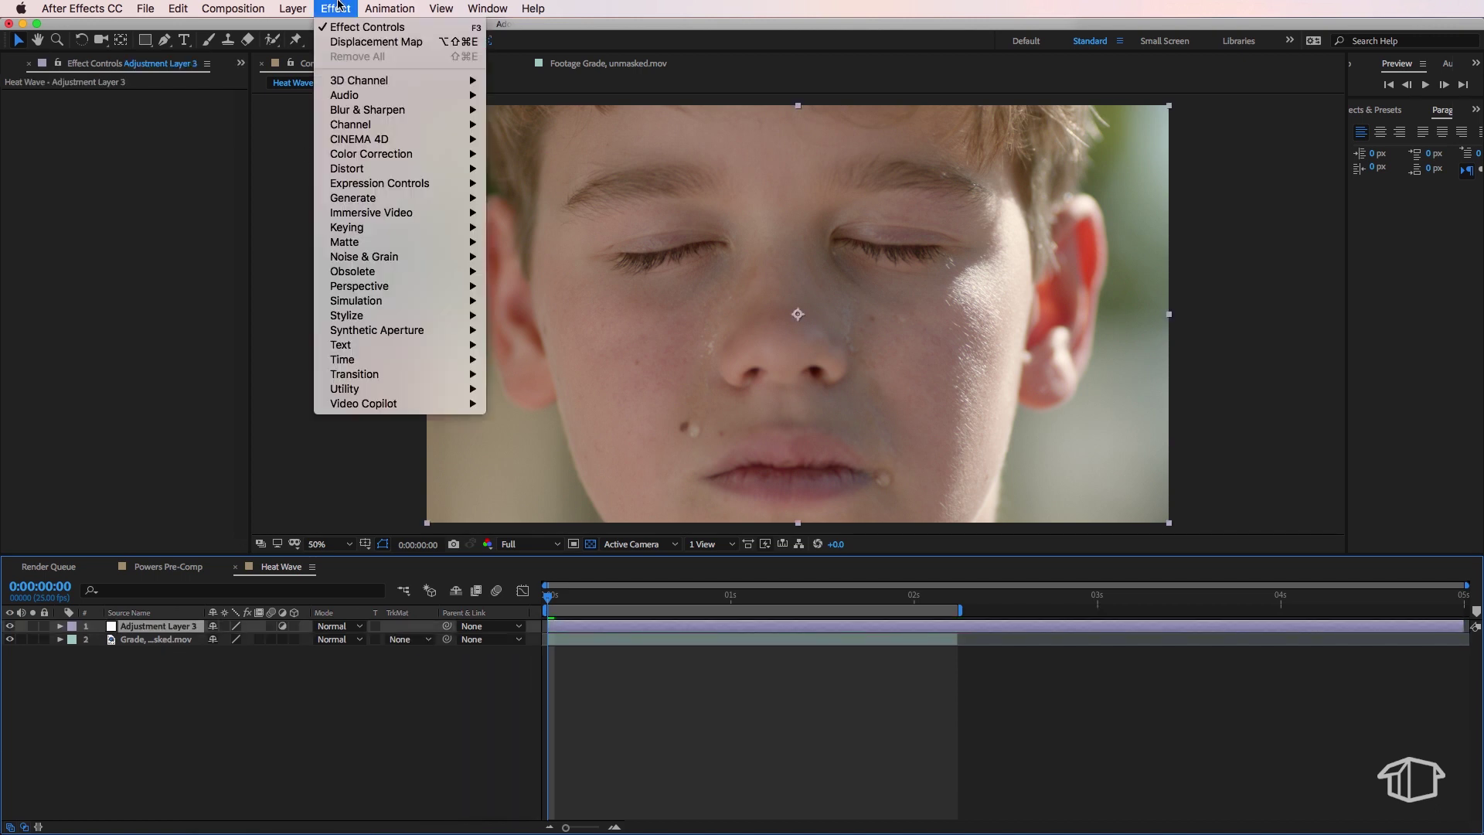
mouse_move(381, 169)
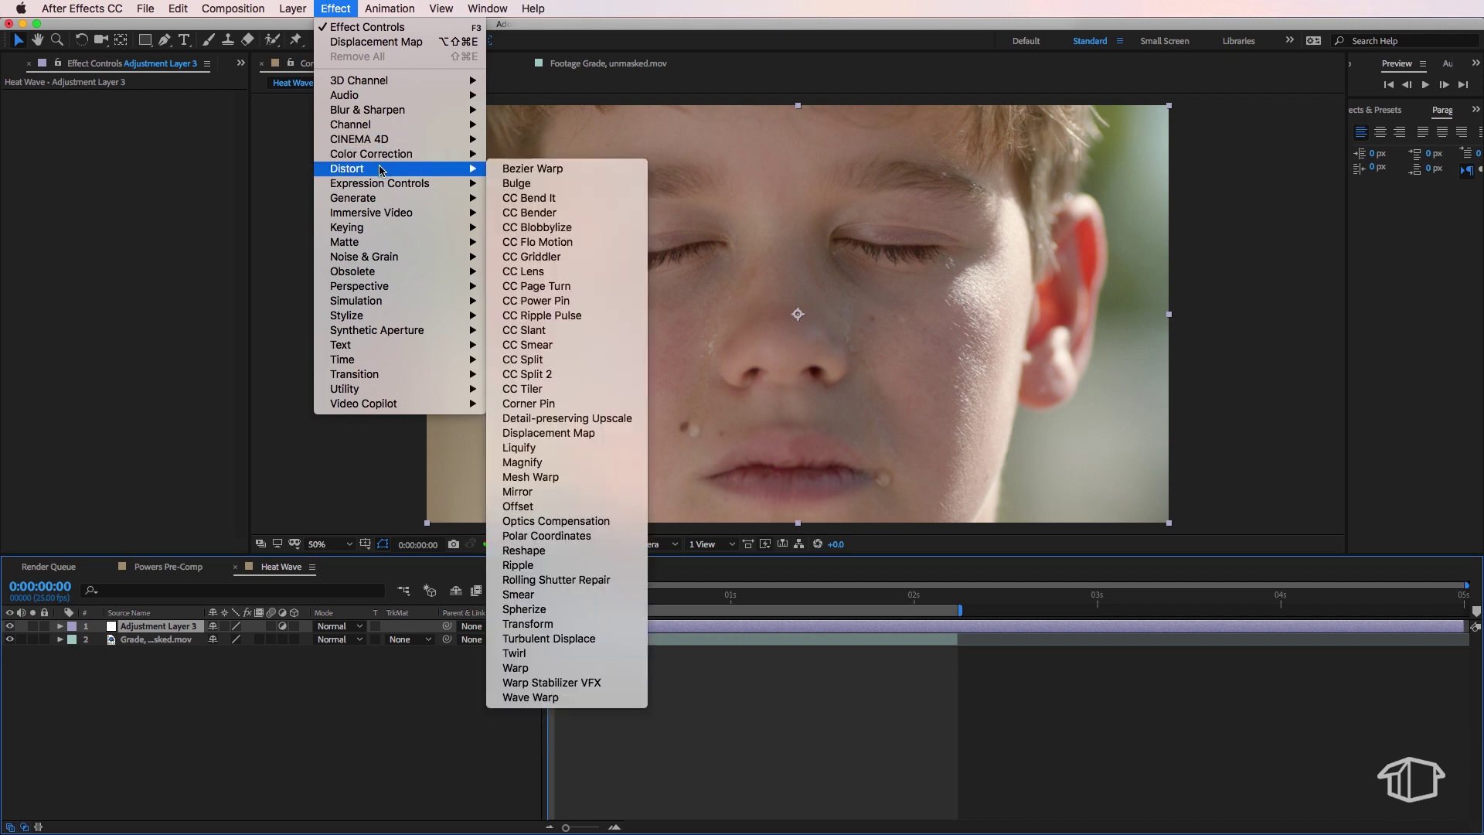
click(603, 641)
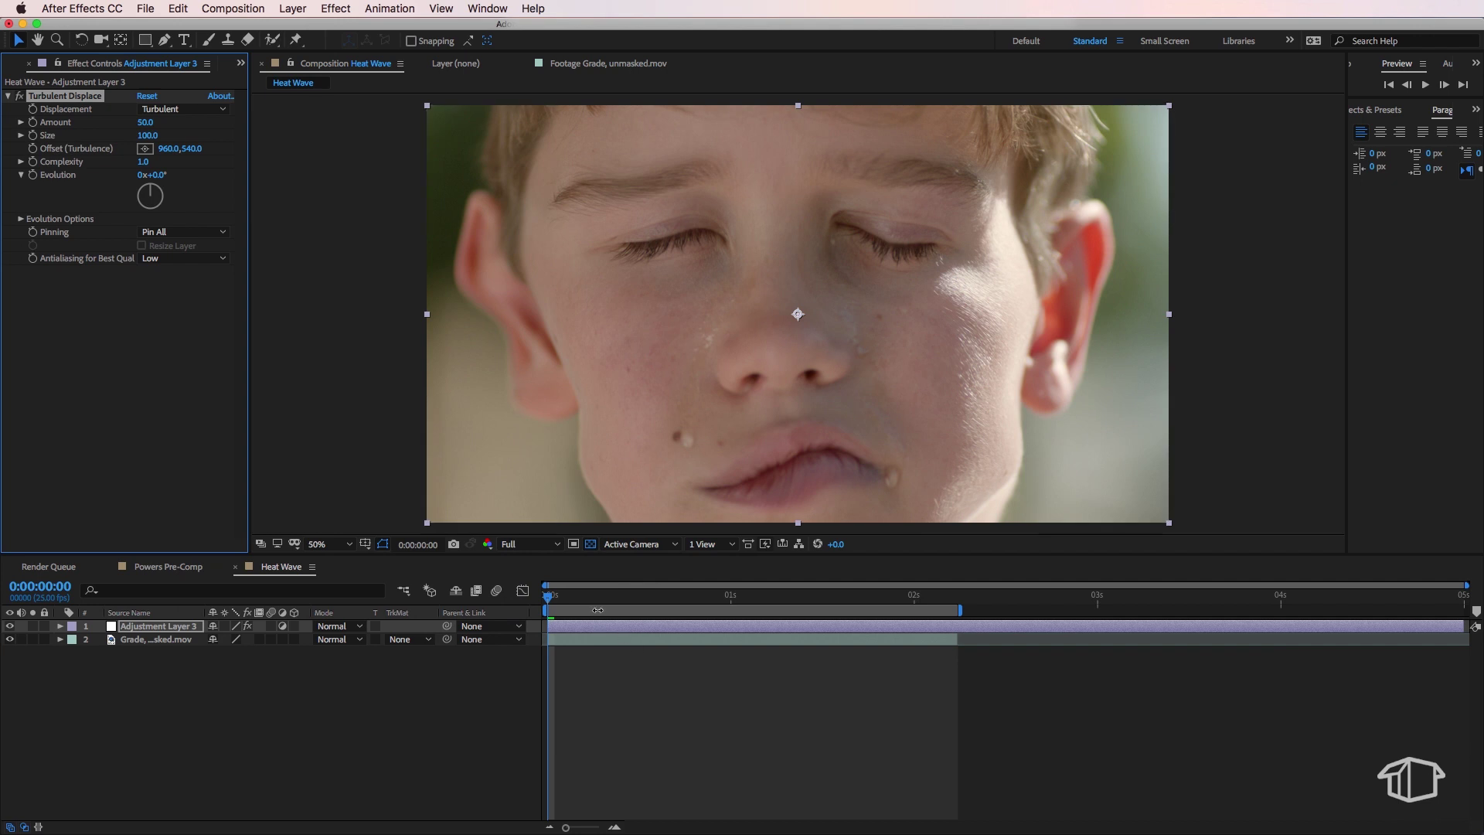
Restore Amount to 50, then keyframe Amount, Size and Evolution at 0:00:00:10
drag(147, 122, 200, 134)
click(200, 134)
drag(1467, 585, 1188, 585)
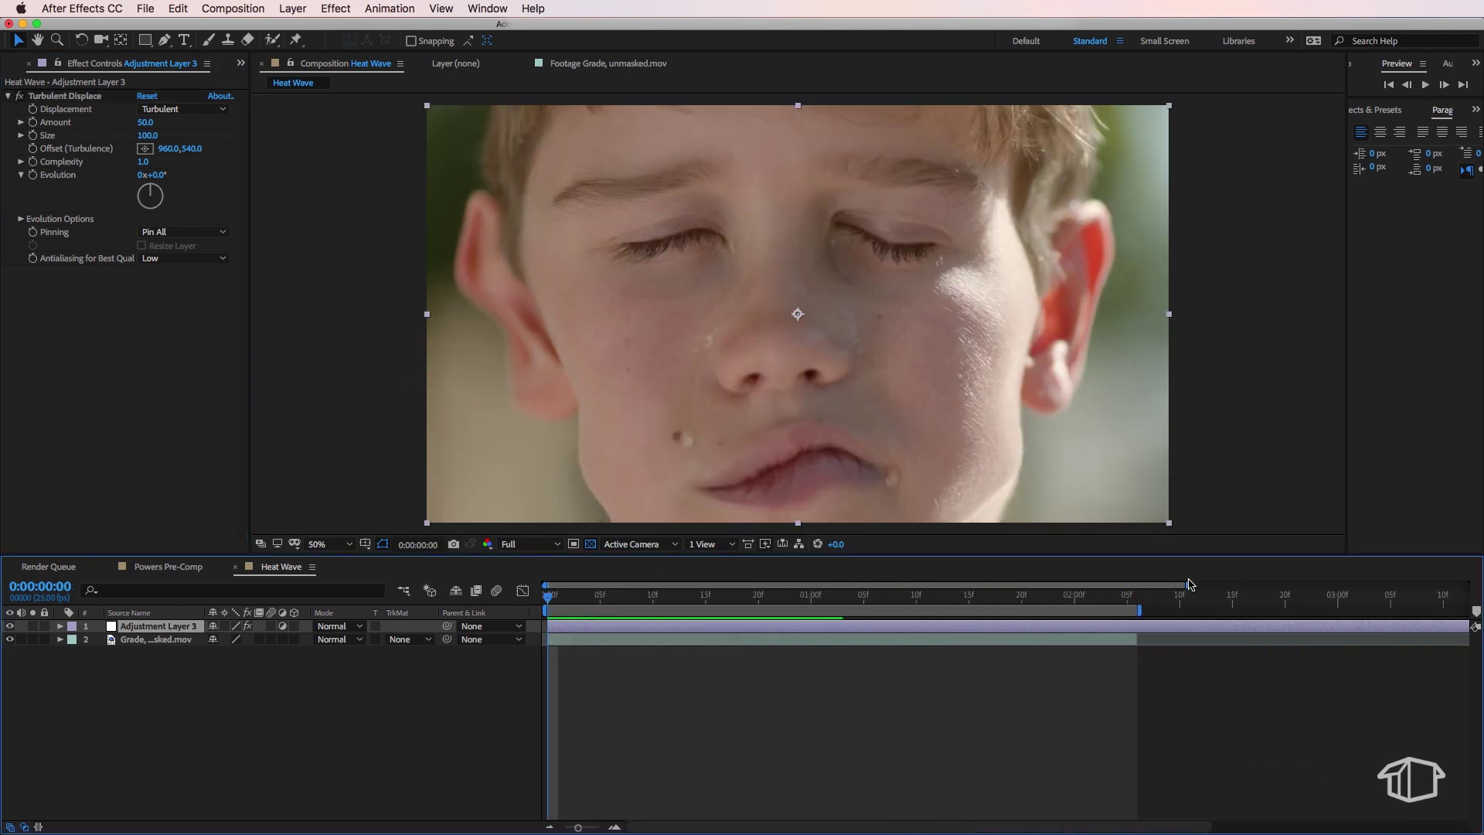
drag(549, 597, 652, 603)
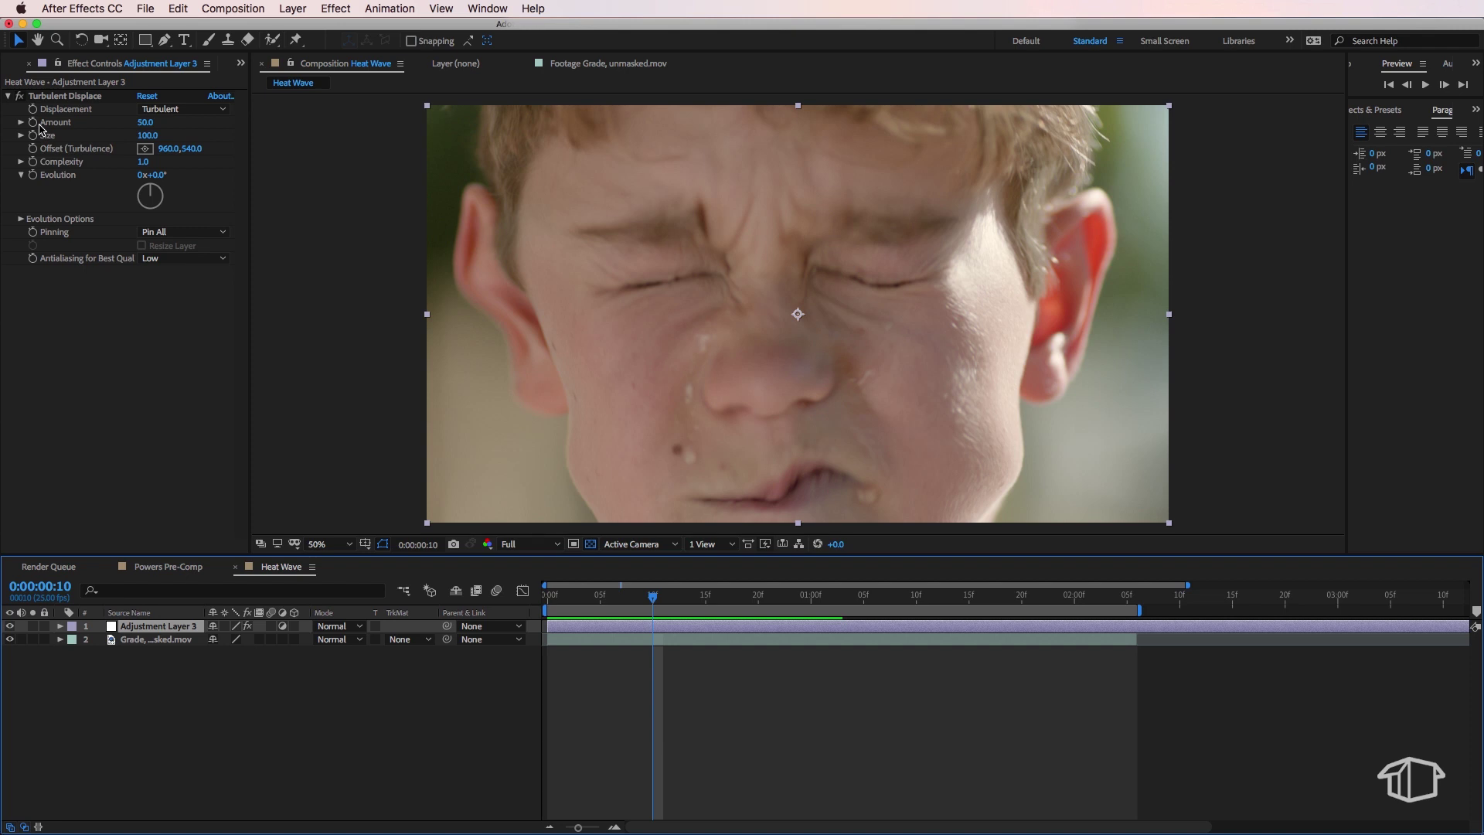
click(39, 130)
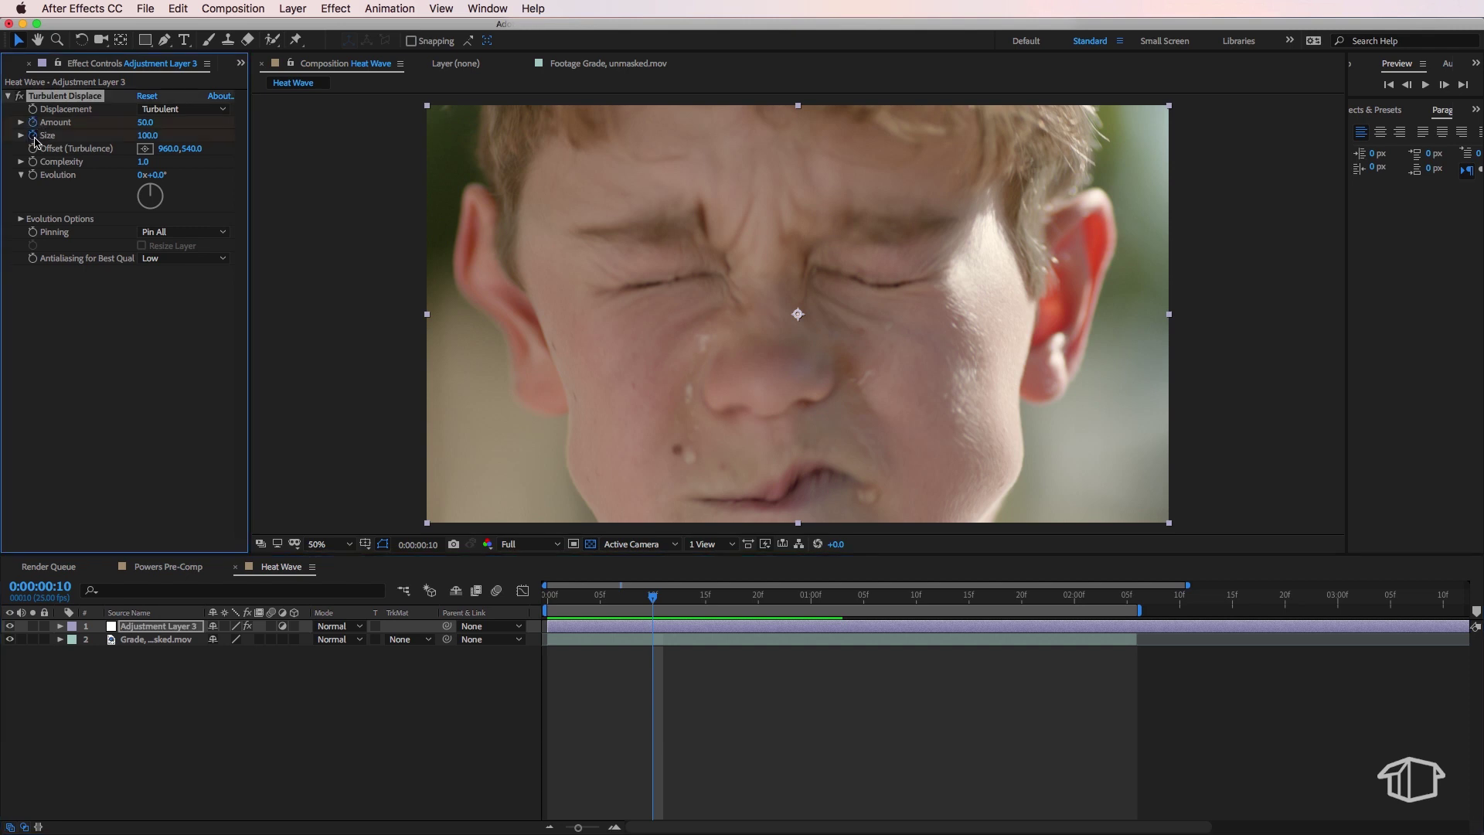
click(33, 175)
Reveal the keyframed properties and set the Size keyframe to 0, which clamps to 2.0
key(u)
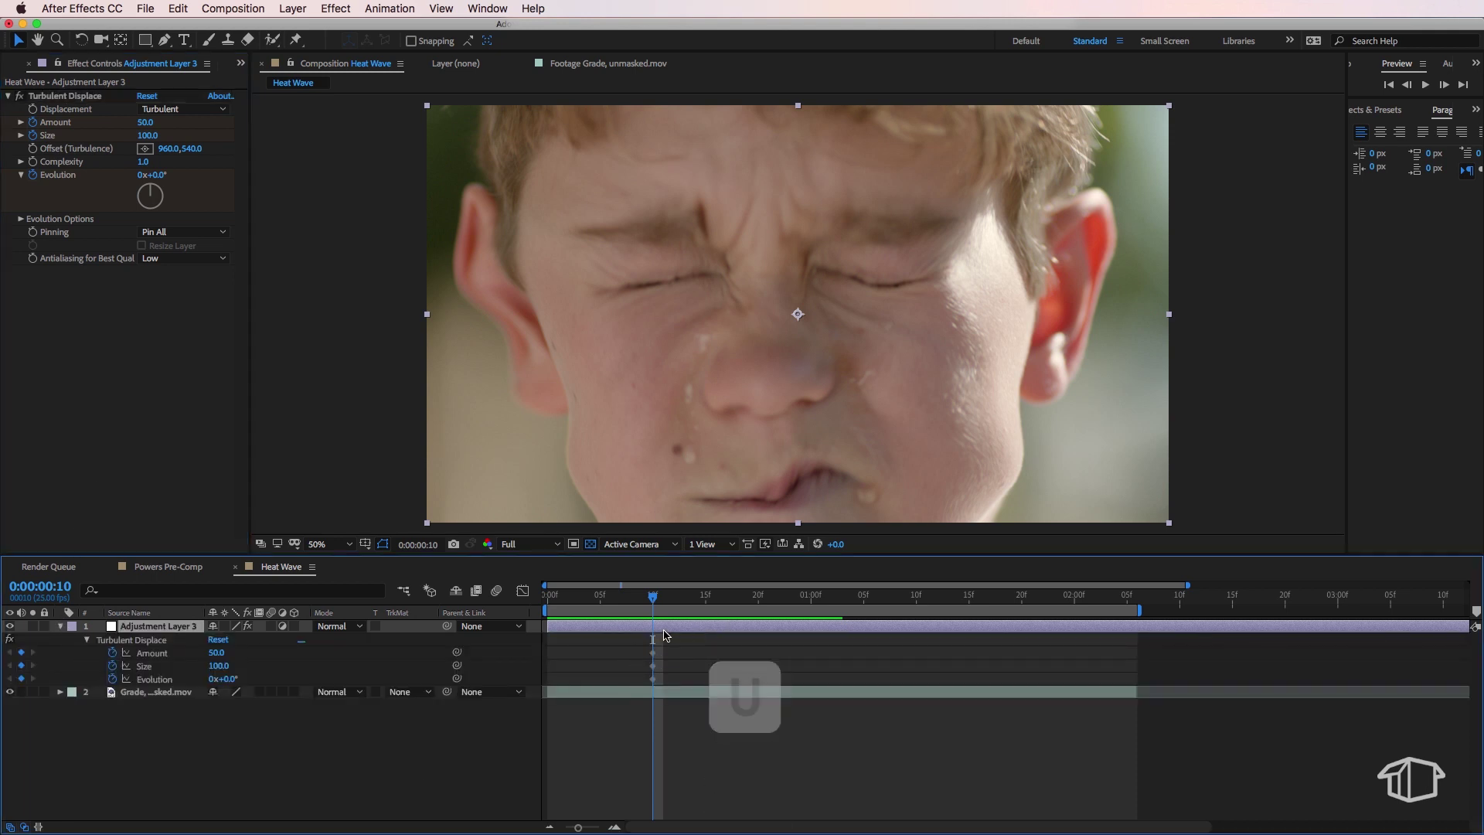
drag(145, 122, 218, 140)
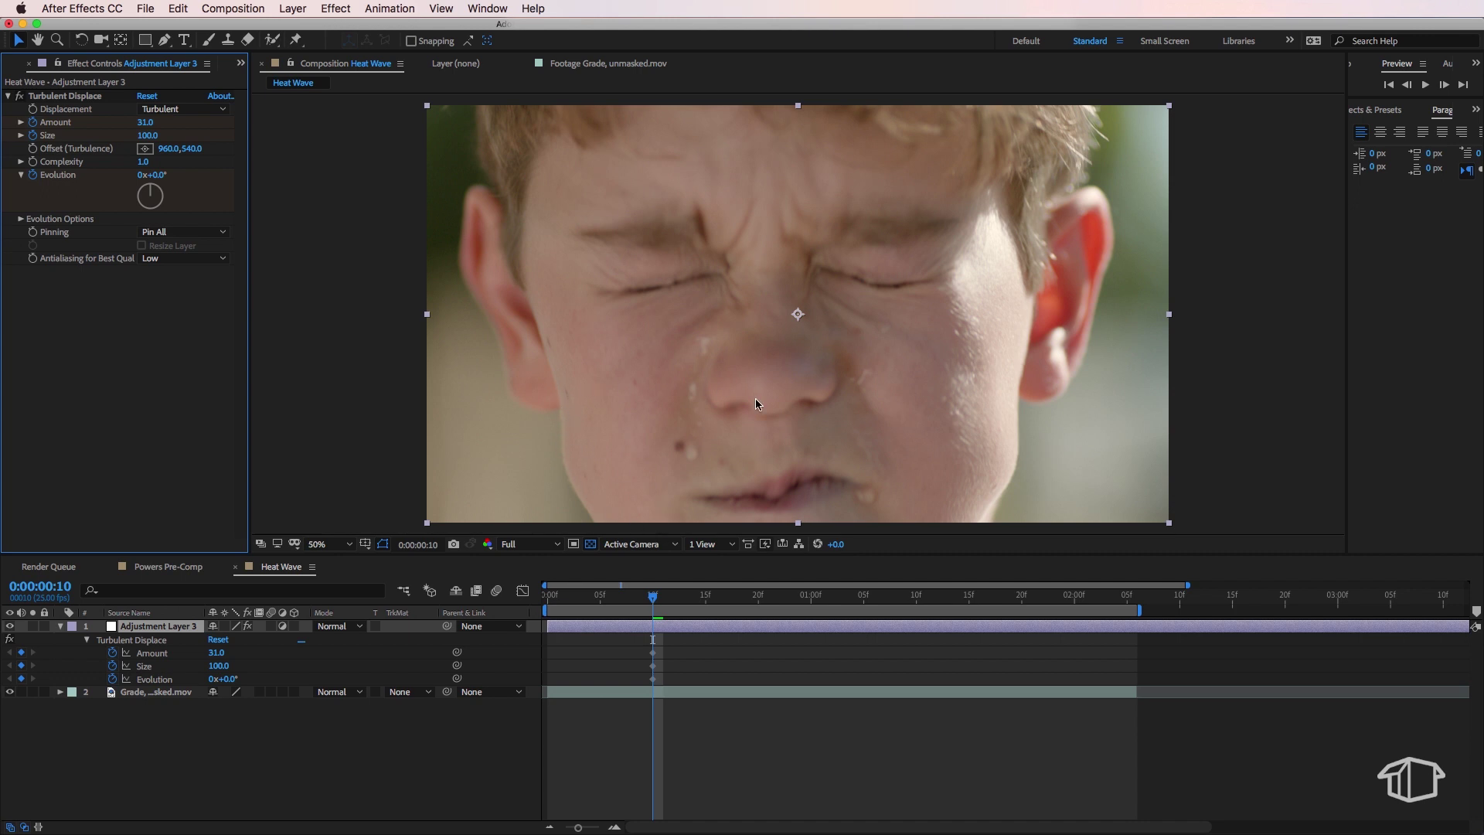
click(151, 136)
text(0)
key(Return)
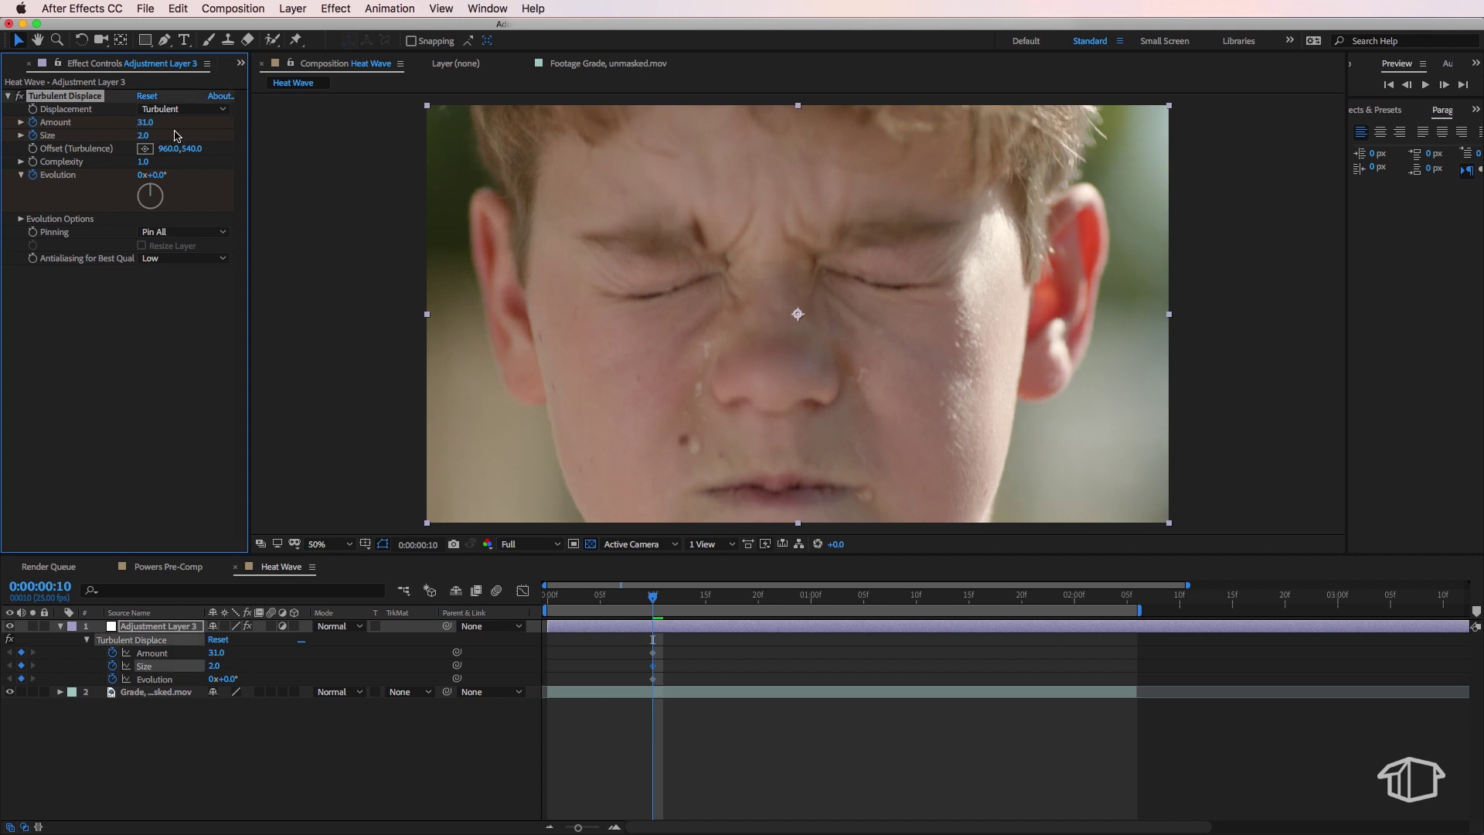
Set the Amount keyframe at 0:00:00:10 to 0
drag(147, 123, 144, 122)
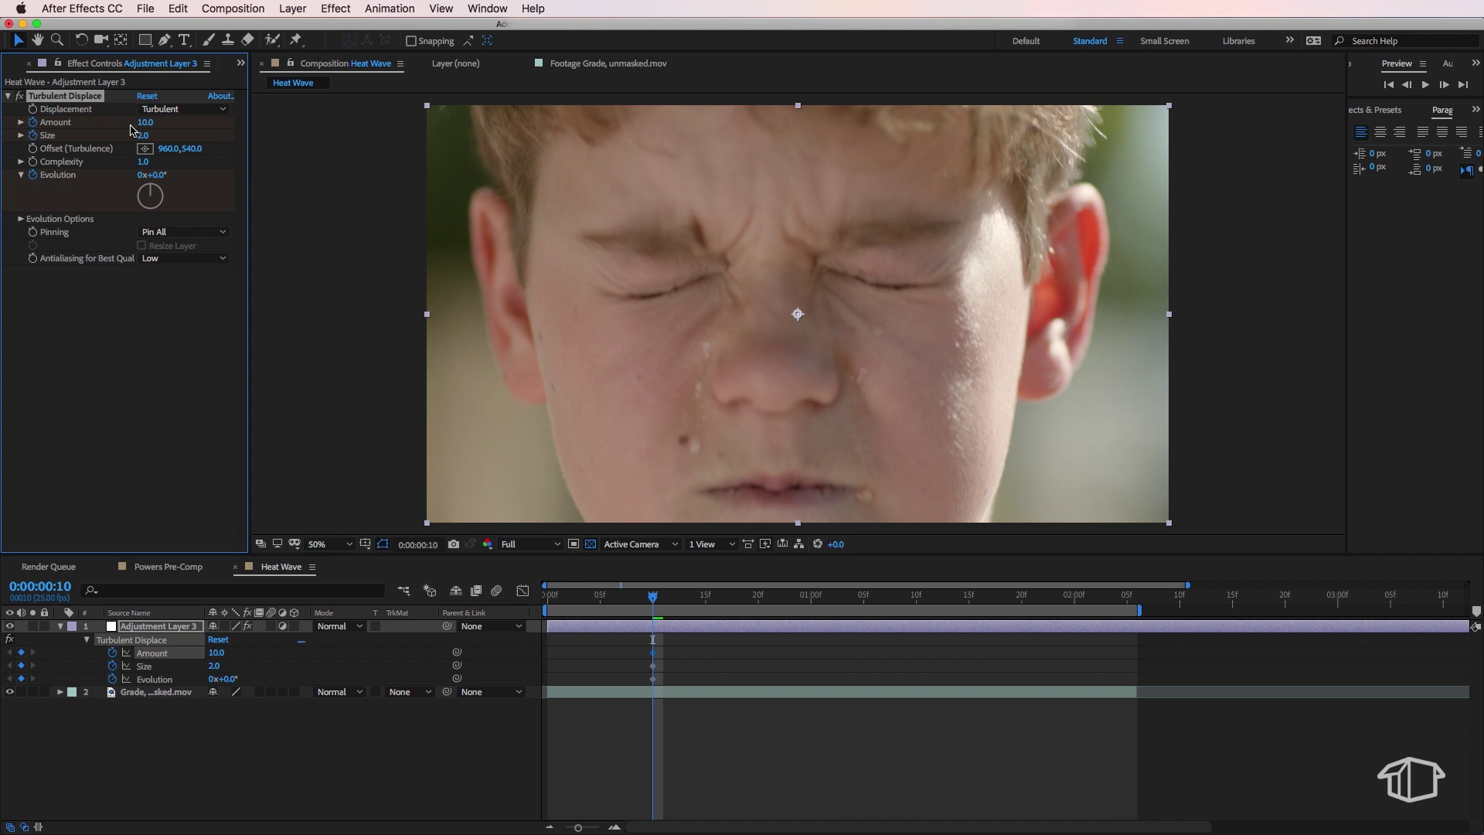
click(144, 124)
text(0)
key(Return)
Add an Amount keyframe of 25 at 0:00:00:20
drag(683, 600, 760, 606)
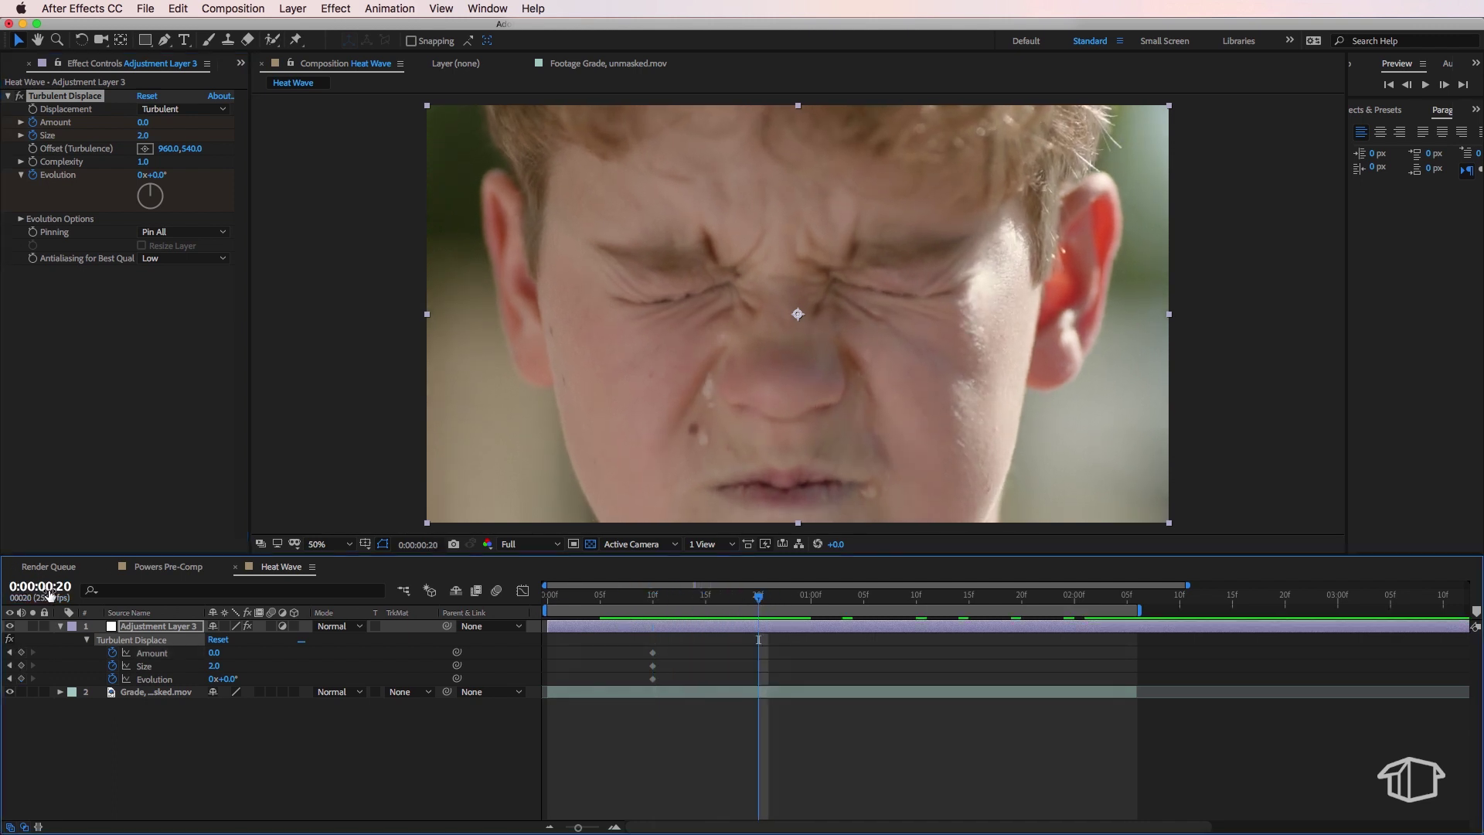
click(22, 653)
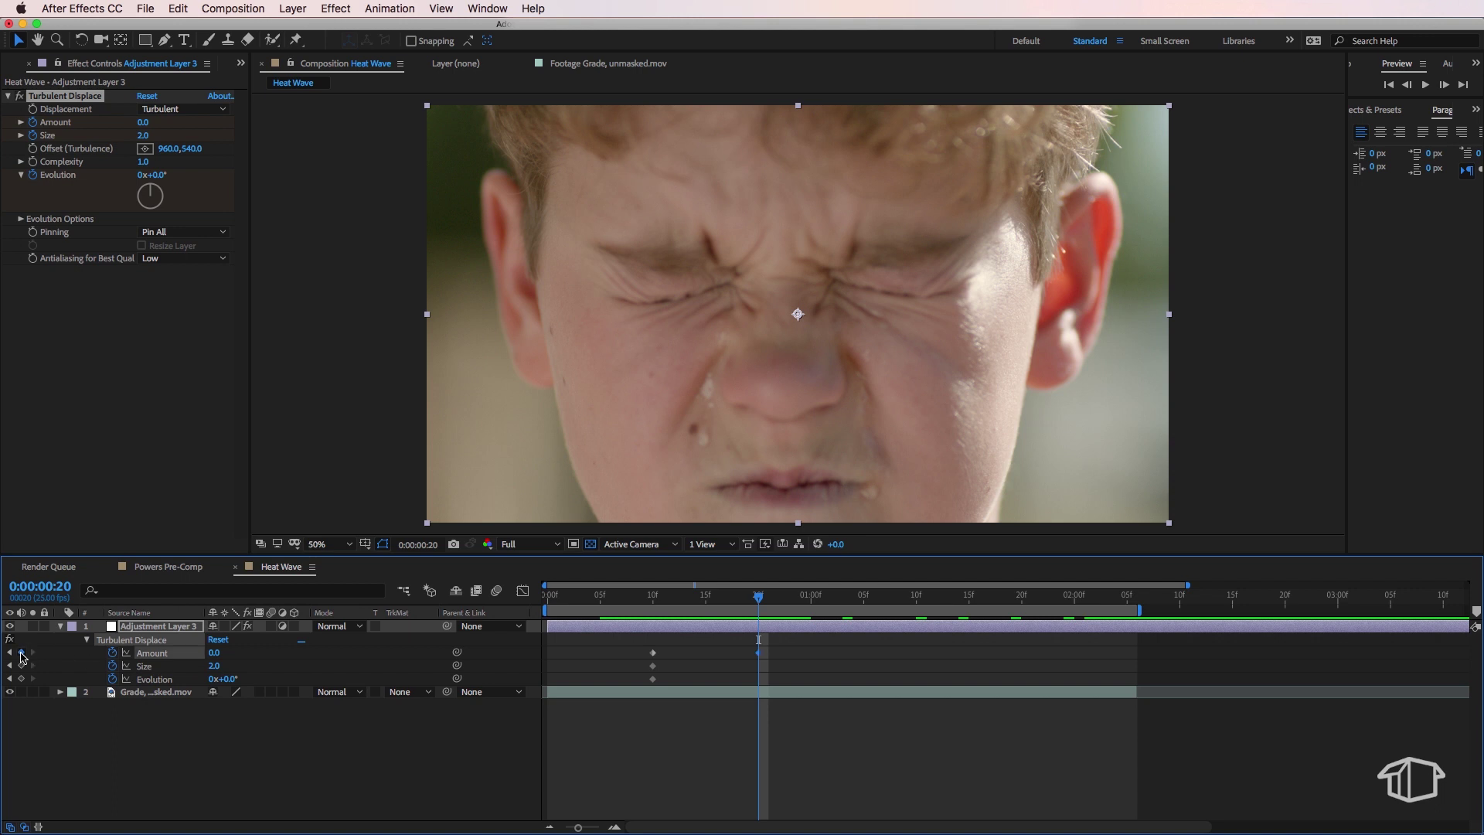
click(219, 654)
key(Return)
Apply Easy Ease In to the Amount keyframe, preview, and step back to 0:00:02:05
right_click(758, 652)
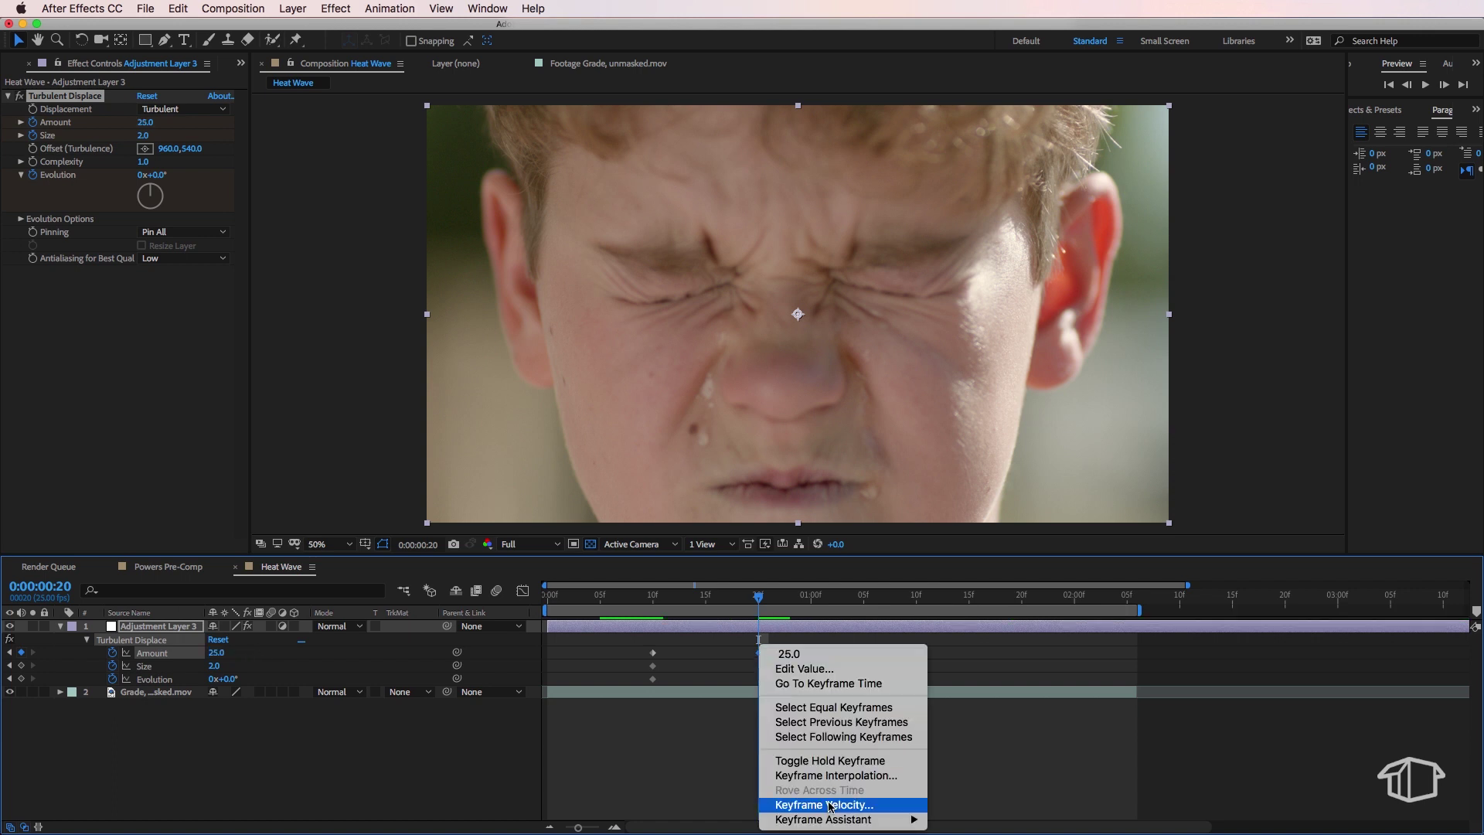
mouse_move(837, 821)
click(1003, 746)
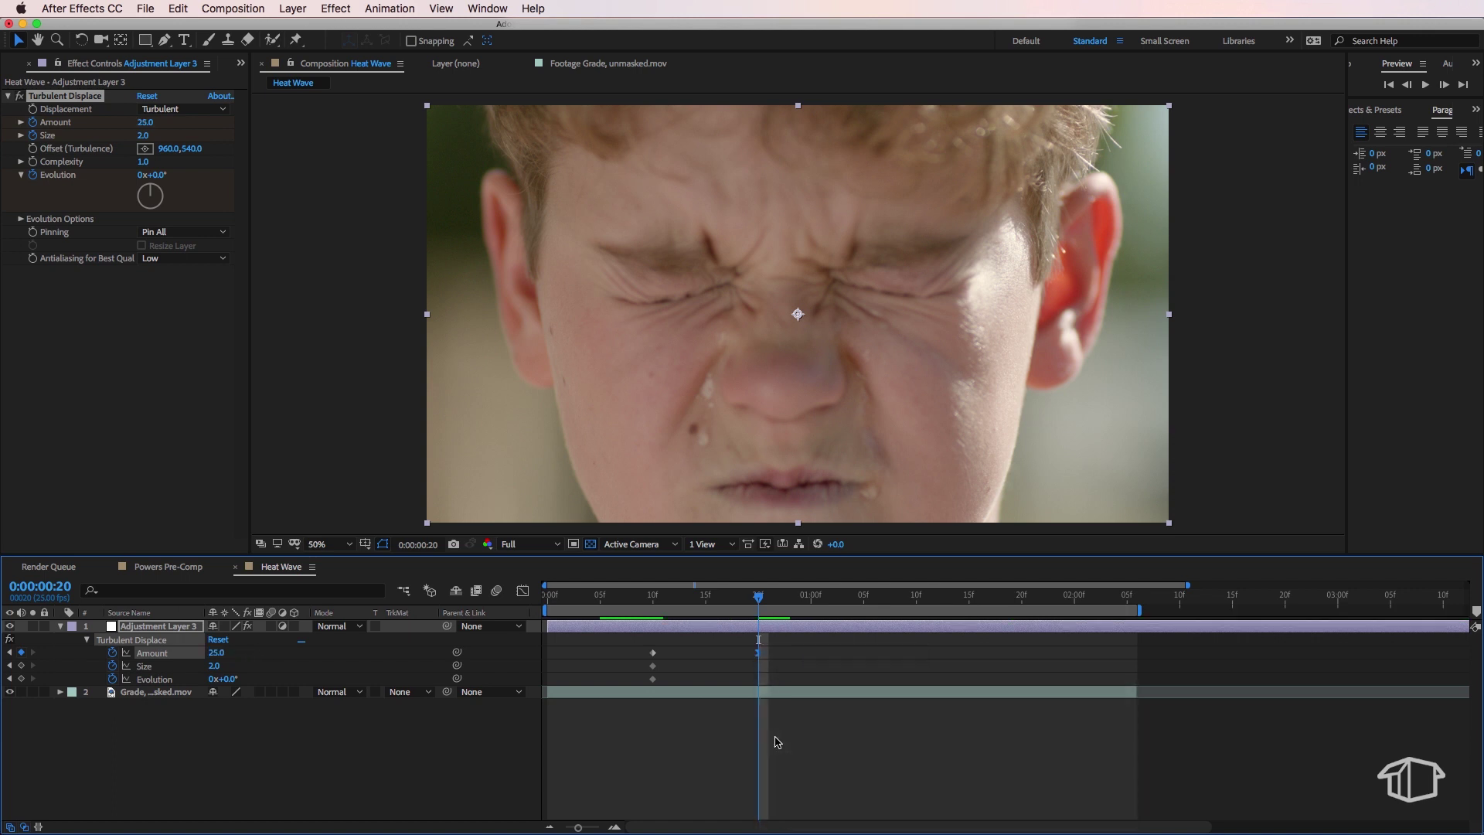
key(space)
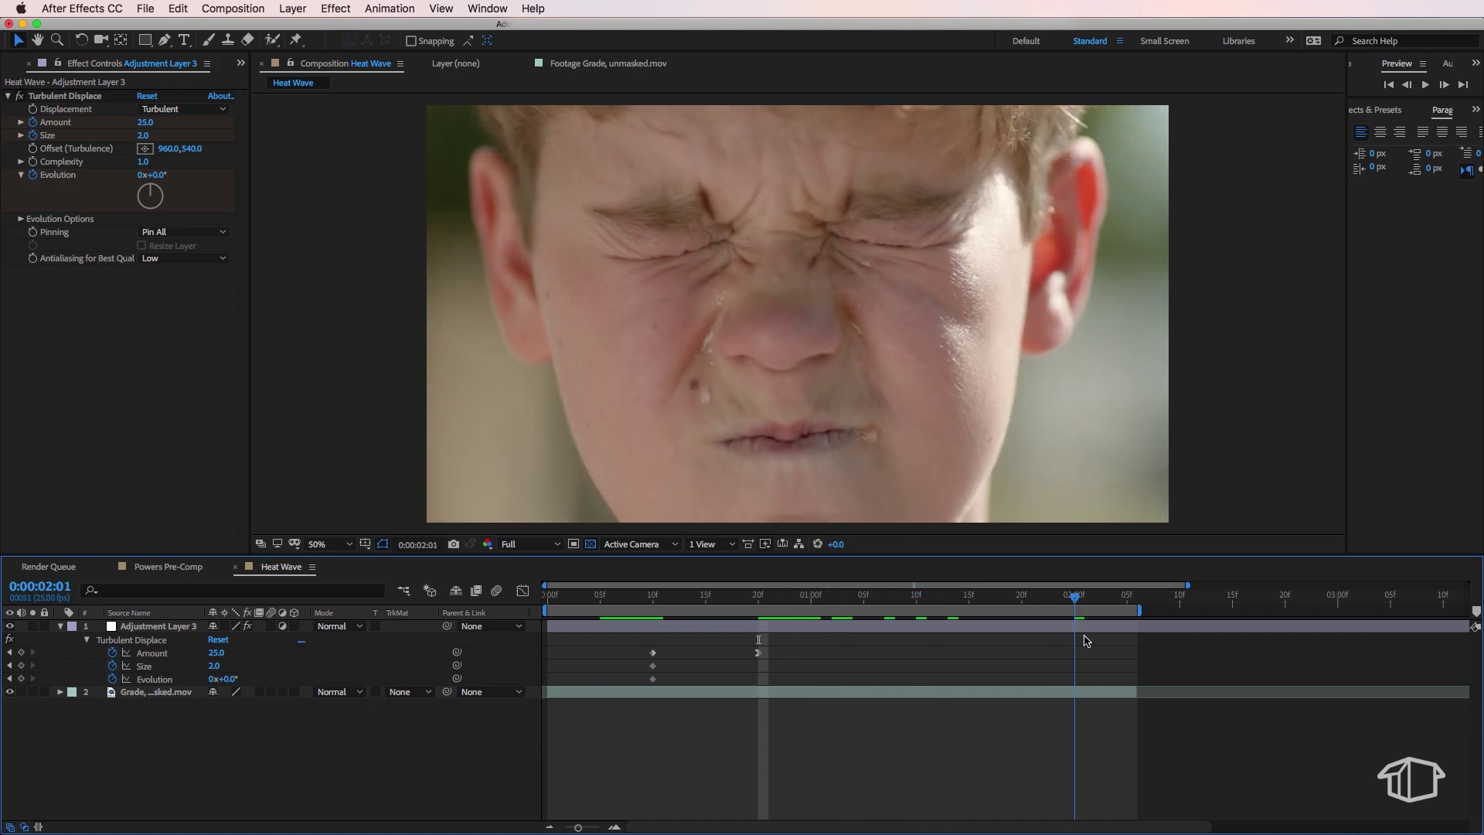
key(Page_Up)
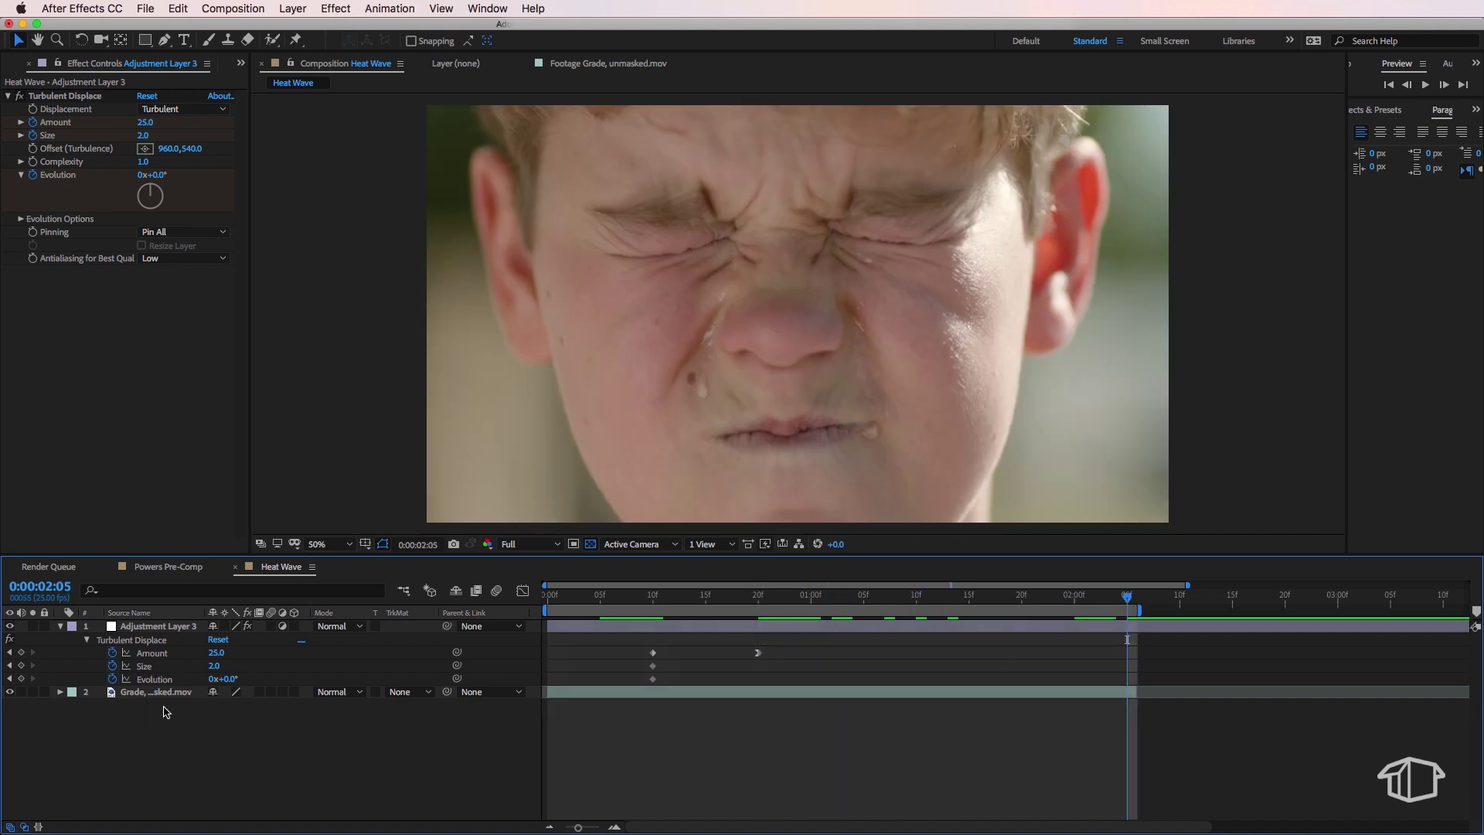
Add Size and Evolution keyframes at 0:00:02:05 with Size set to 35
click(22, 666)
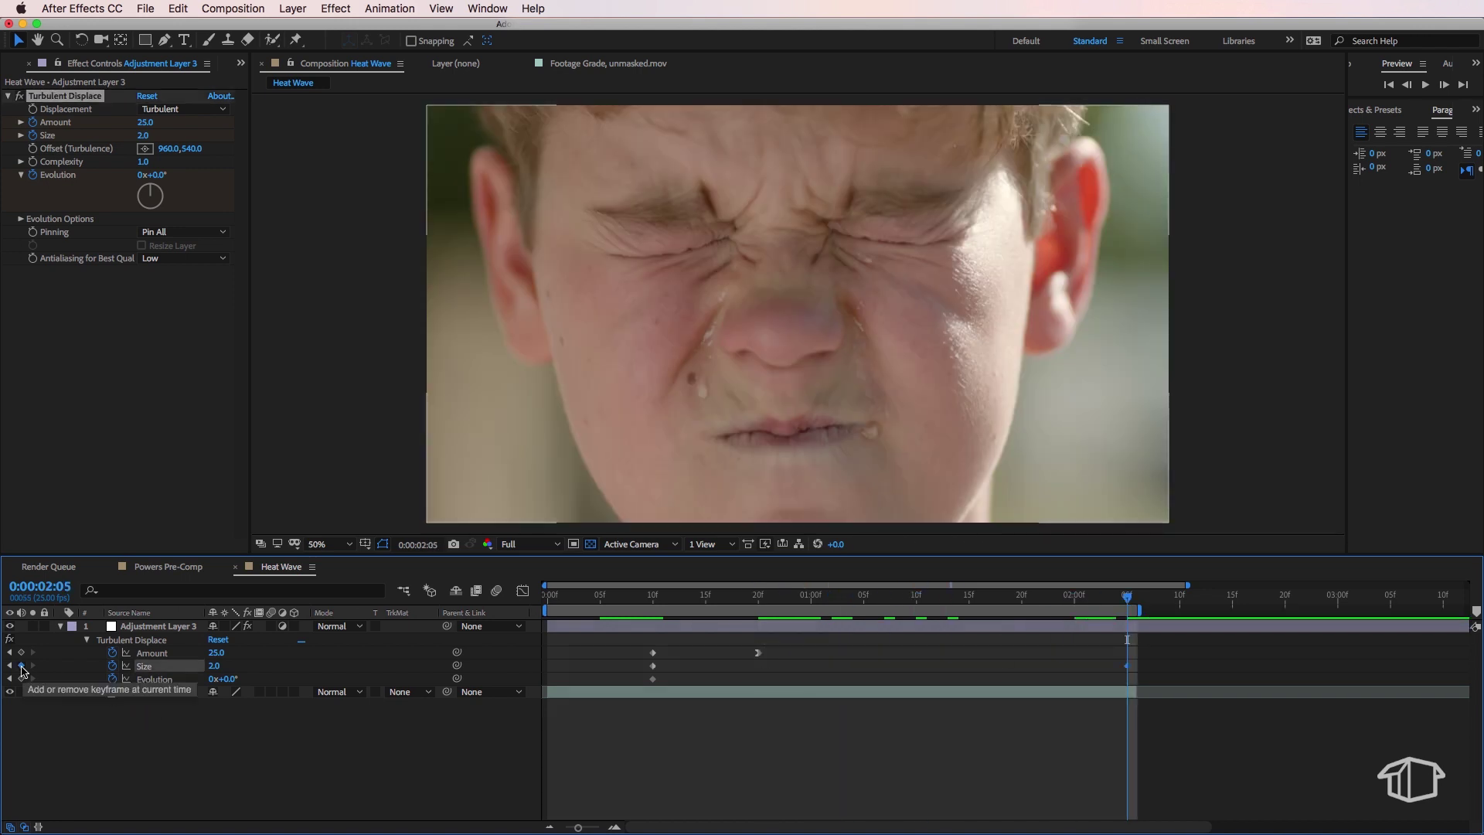
click(22, 679)
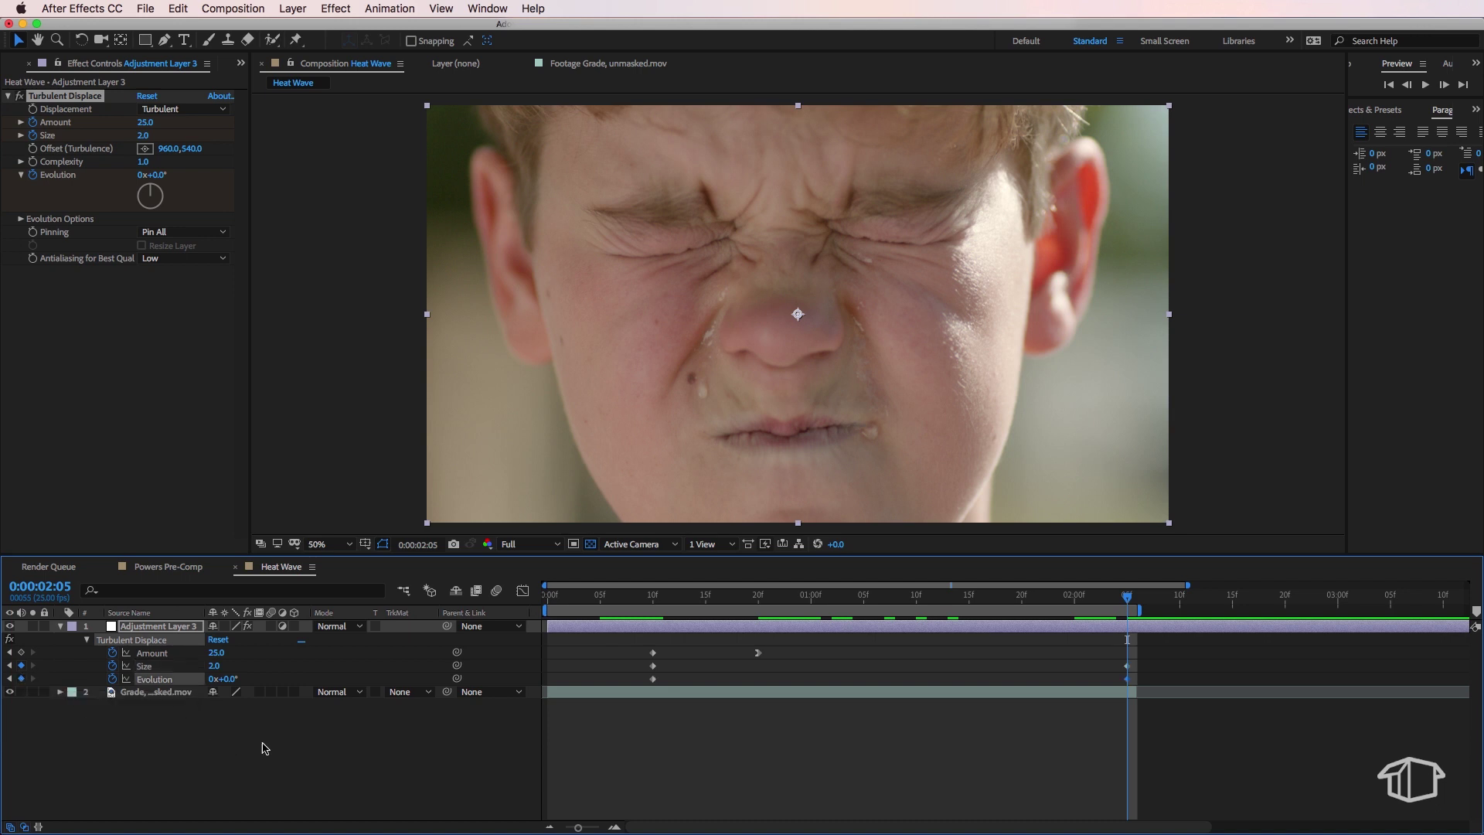
mouse_move(214, 665)
mouse_down()
mouse_move(279, 662)
mouse_move(239, 663)
mouse_move(238, 641)
mouse_move(219, 653)
mouse_move(276, 660)
mouse_move(229, 666)
mouse_up()
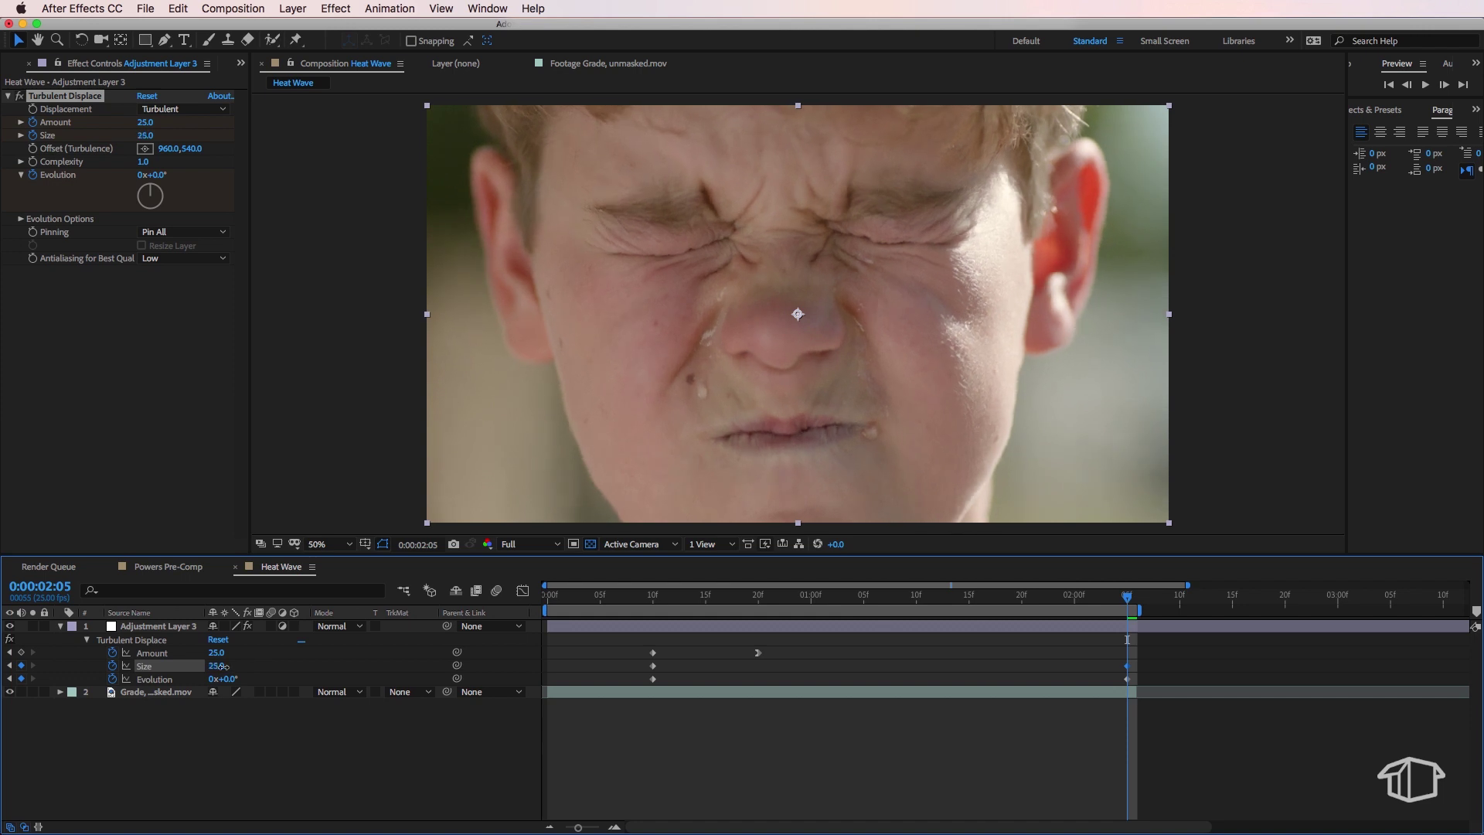
click(218, 666)
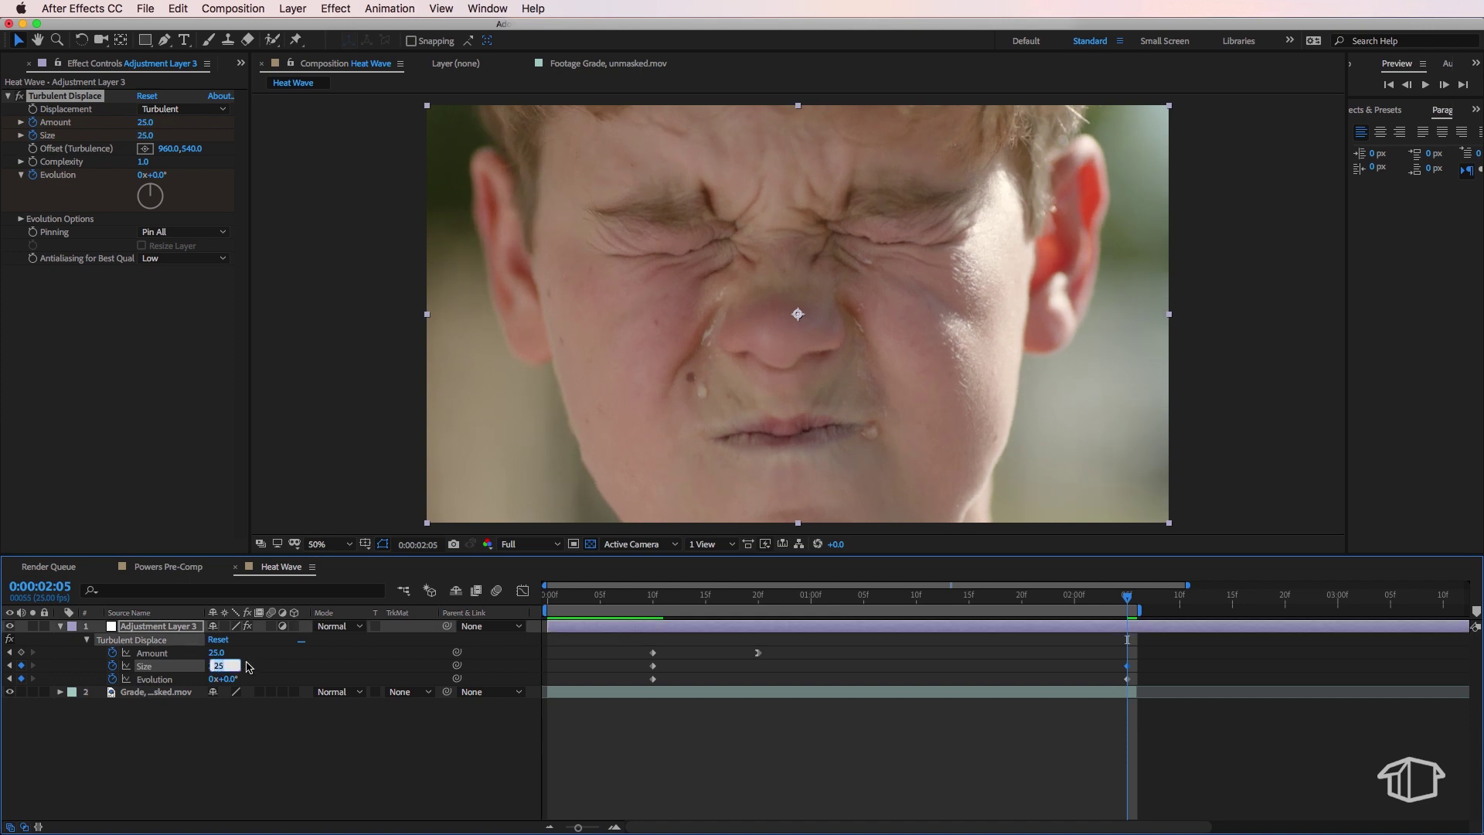
text(35)
key(Return)
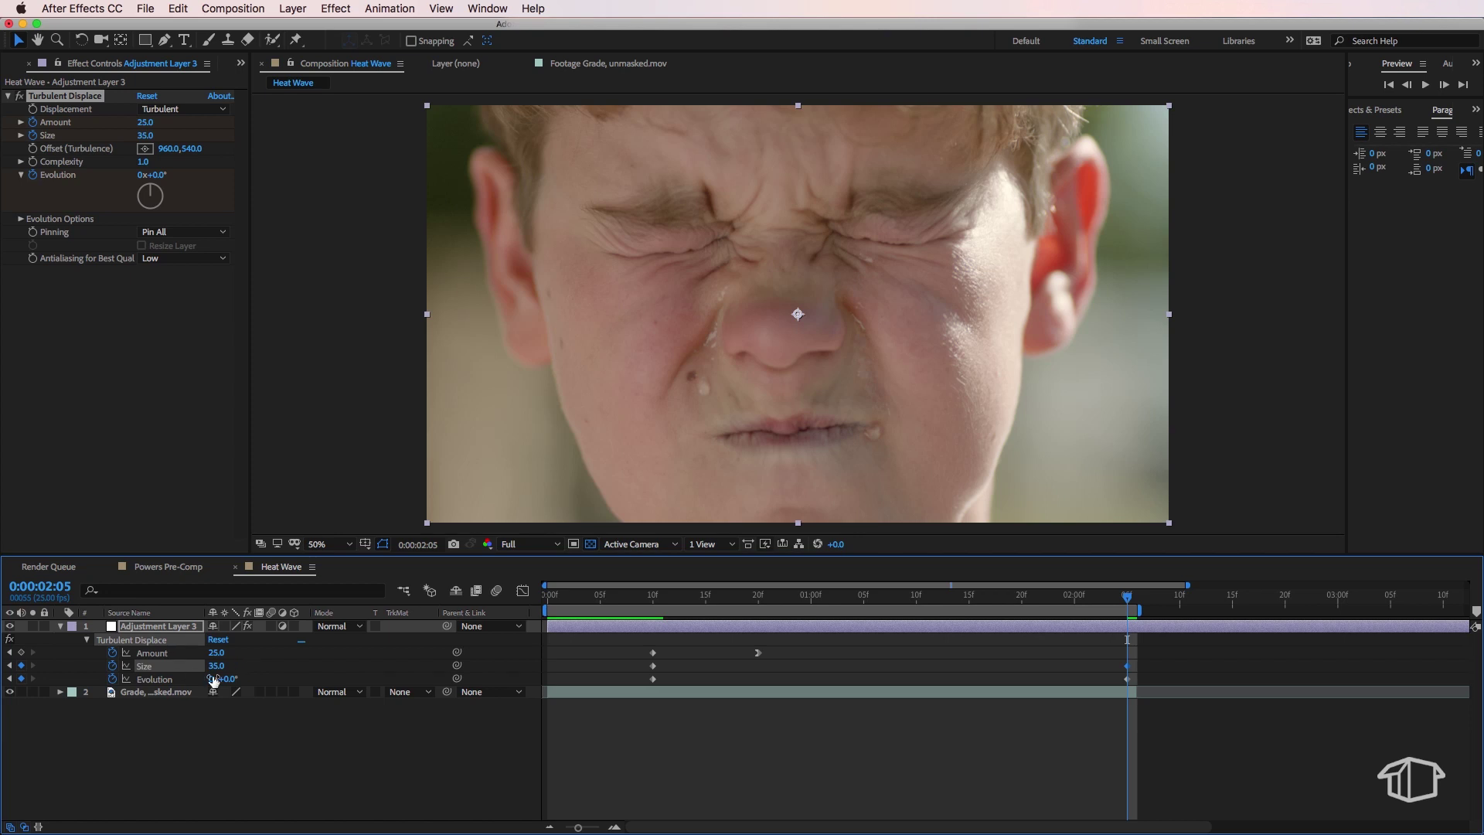
Set Evolution to 6 revolutions and move the playhead back to 0:00:00:20
drag(212, 680, 280, 690)
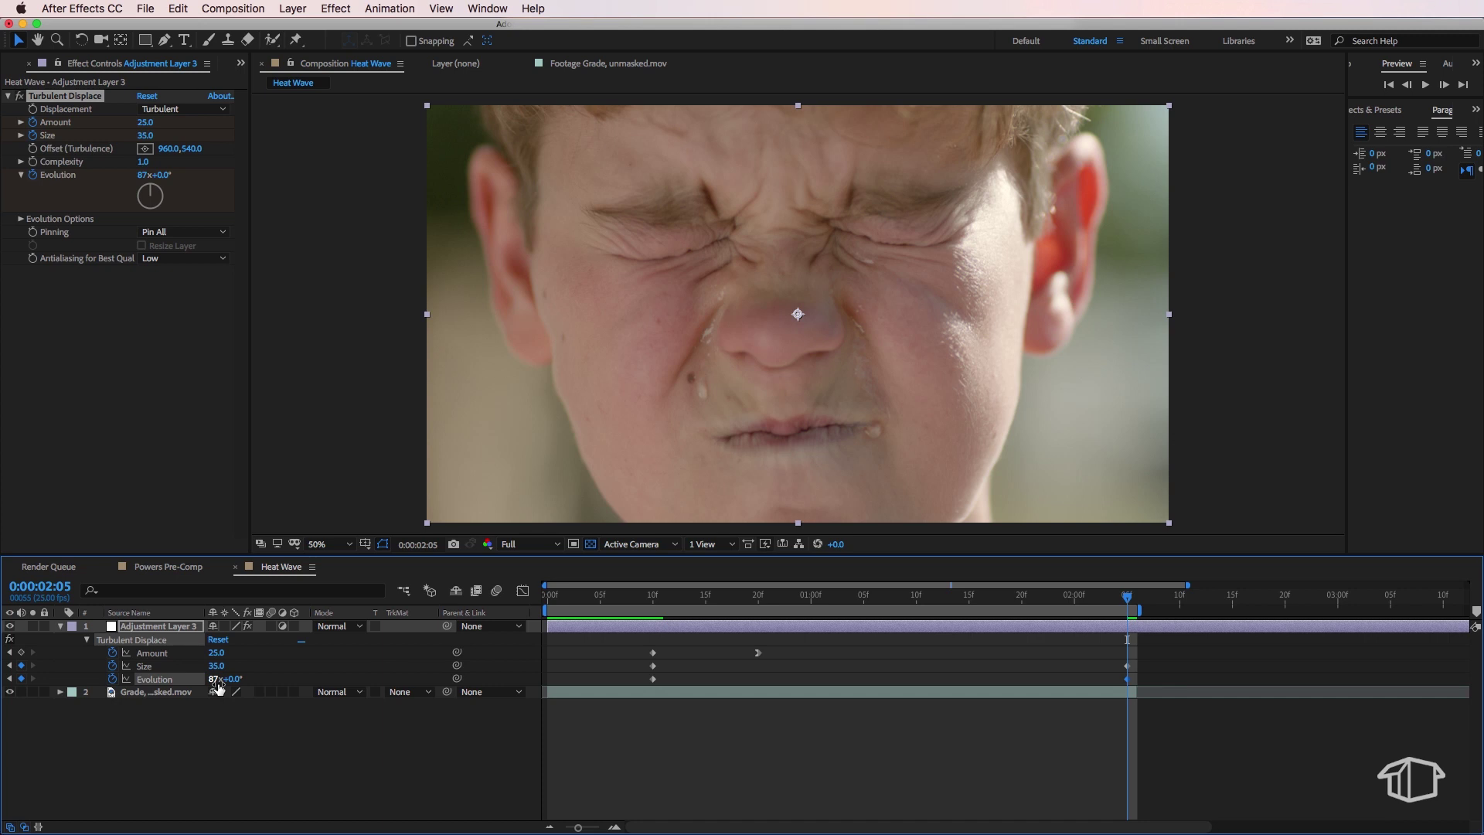
click(214, 679)
text(6)
key(Return)
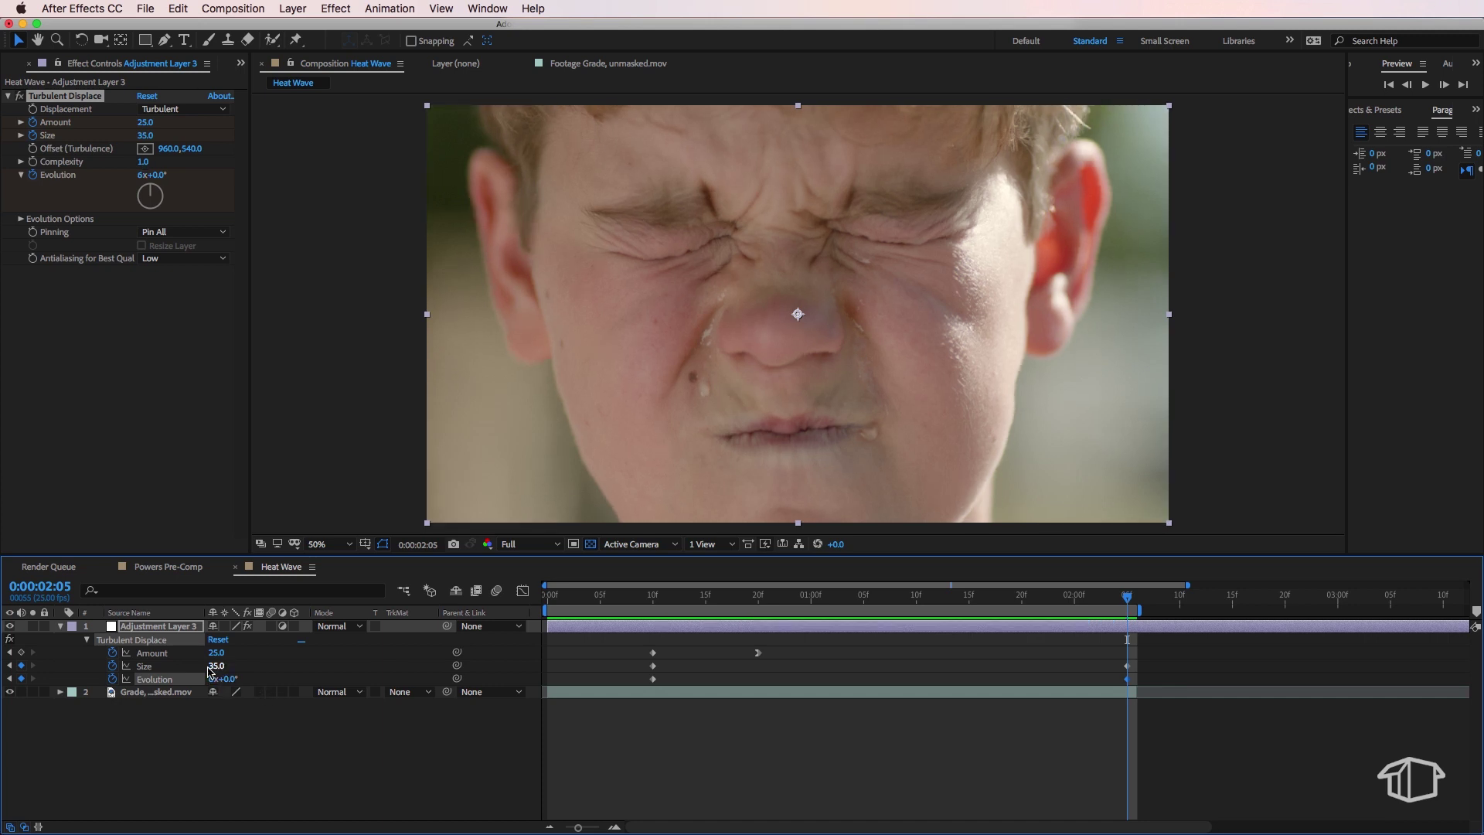
drag(1026, 595, 759, 595)
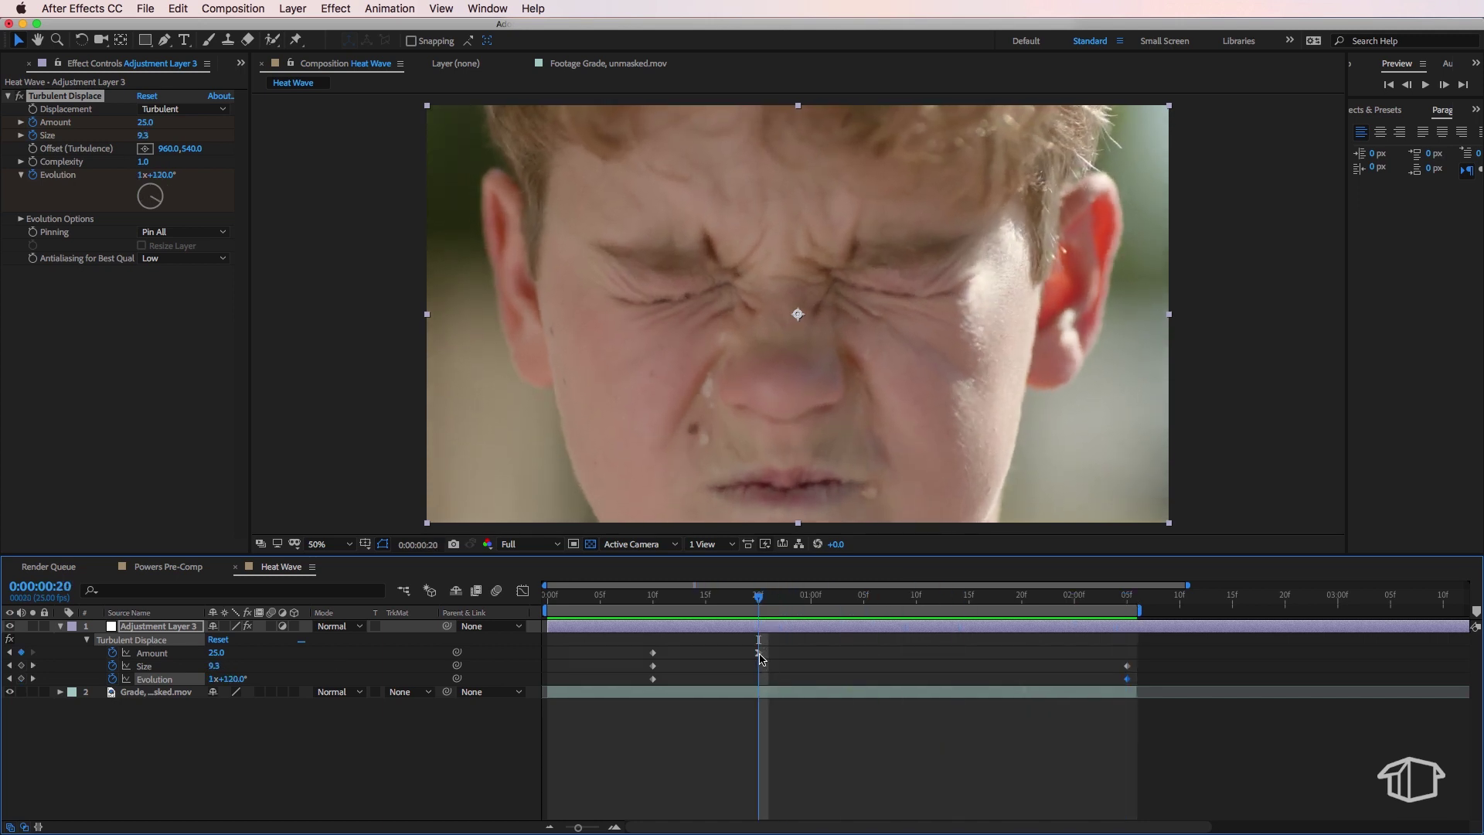
Add a Size keyframe of 25 at 0:00:00:20
click(759, 653)
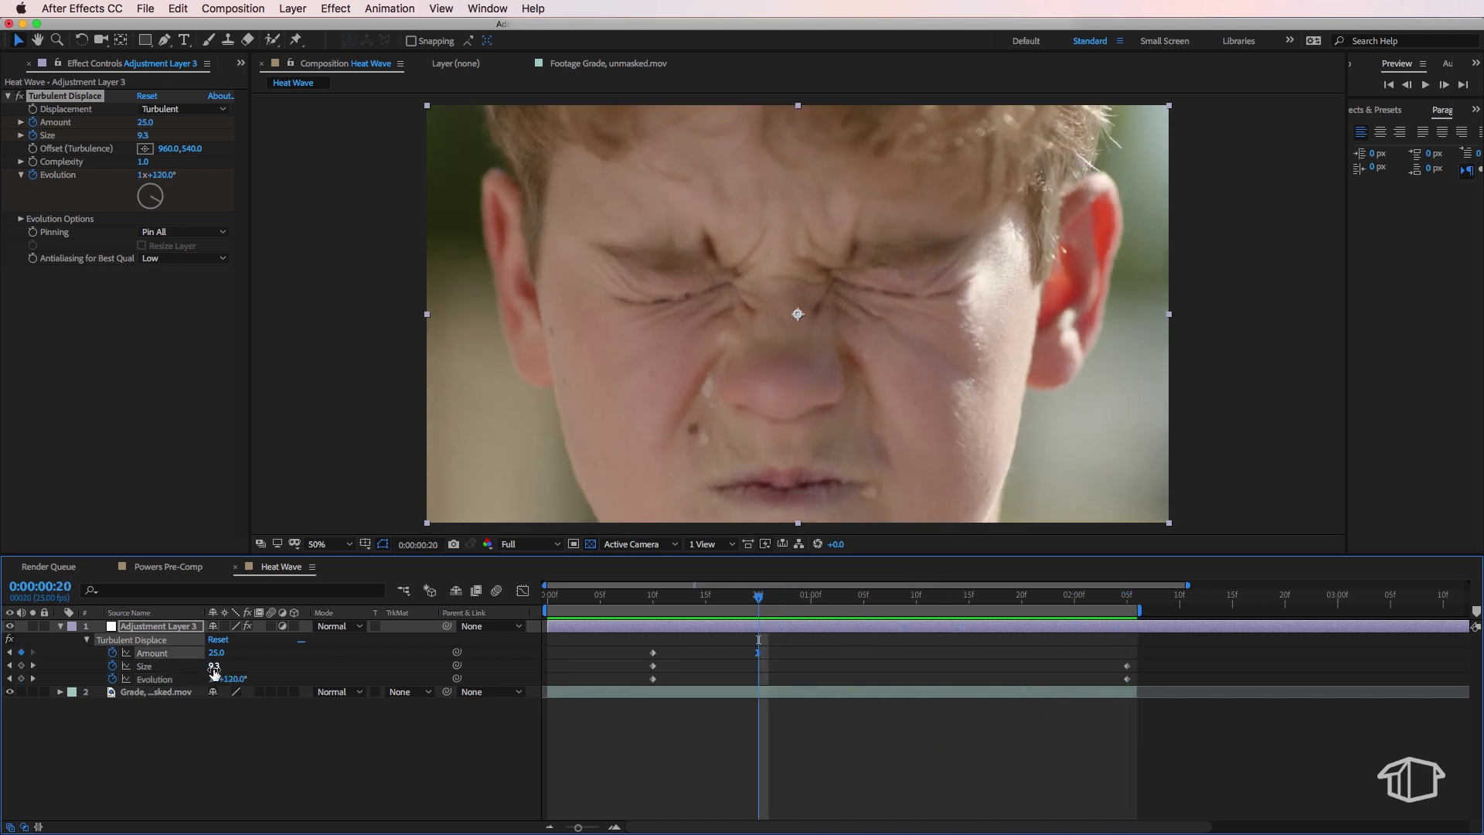
drag(214, 667, 226, 670)
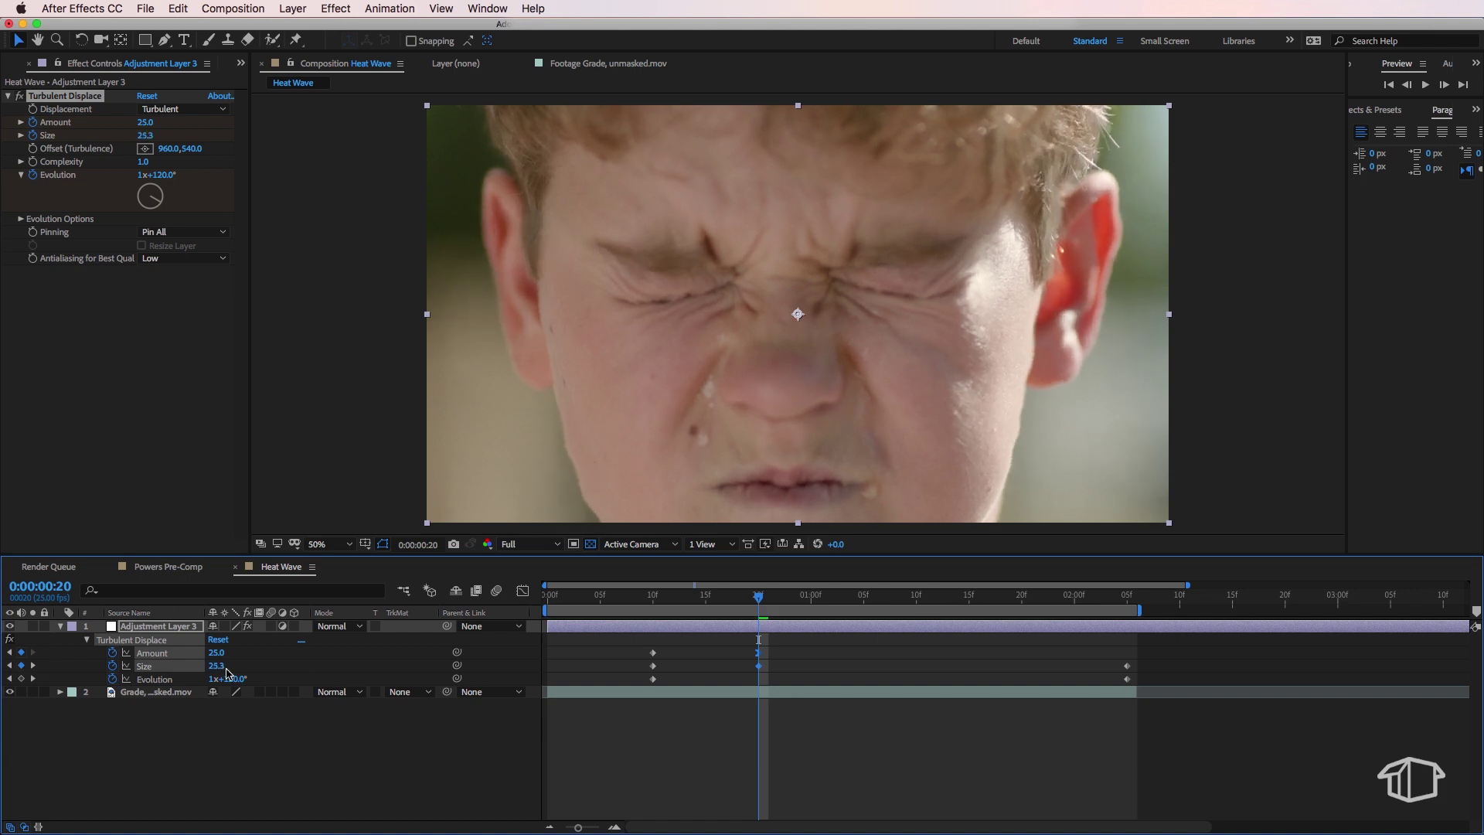
click(226, 670)
text(25)
key(Return)
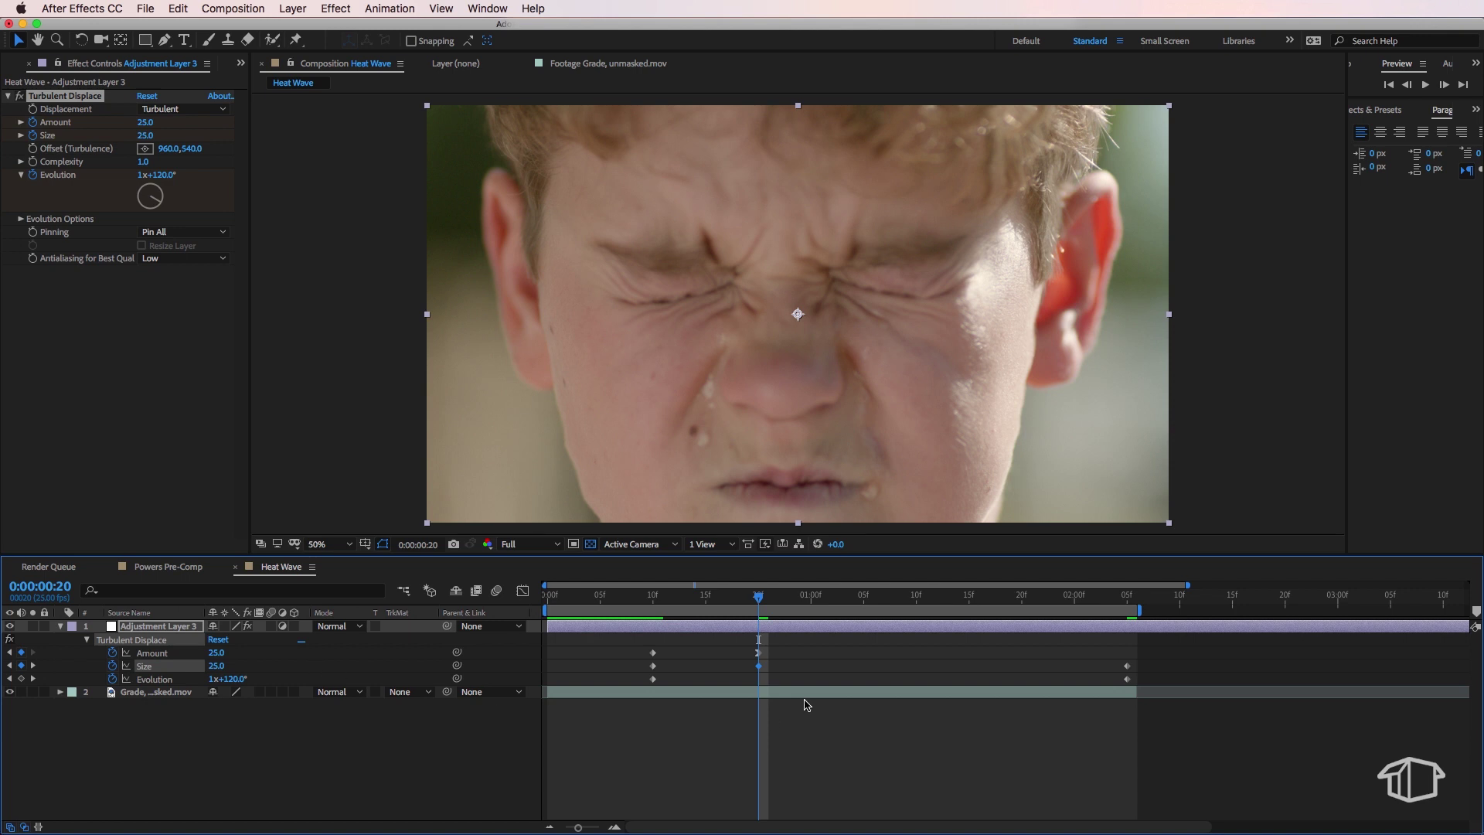
Apply Keyframe Assistant > Easy Ease In to the Size keyframe and preview
right_click(758, 667)
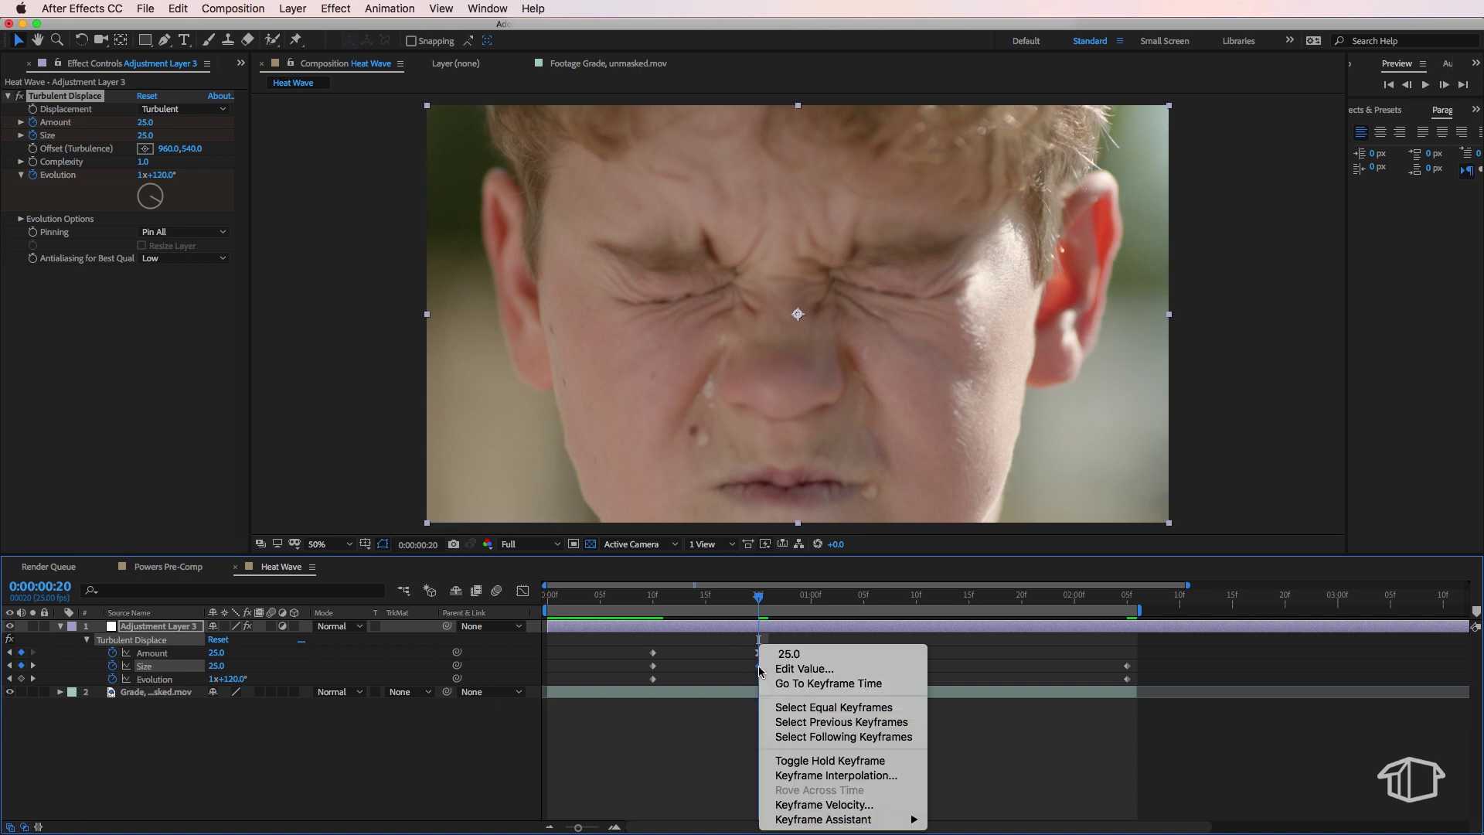
mouse_move(850, 819)
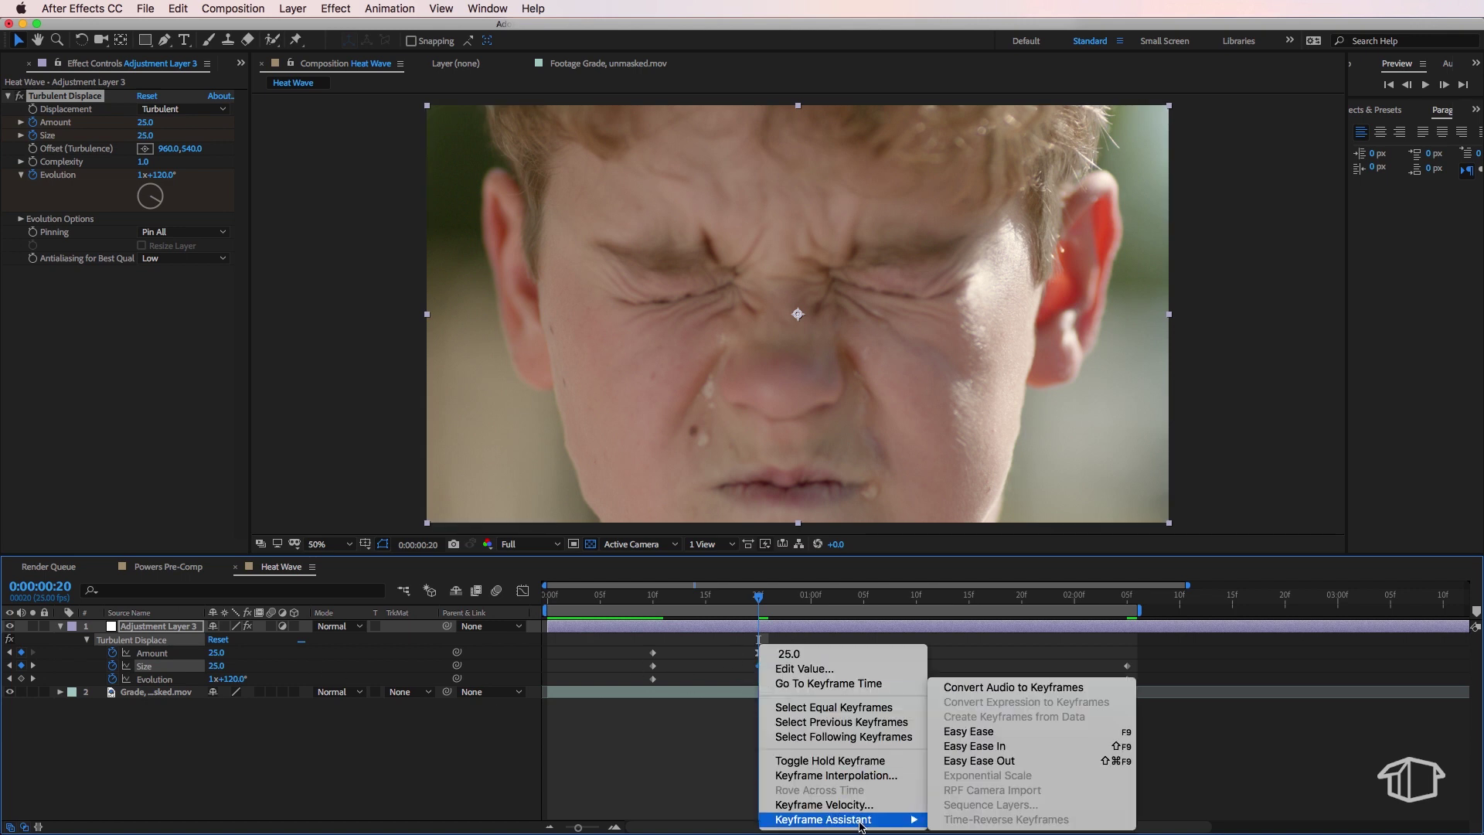
click(1006, 747)
key(space)
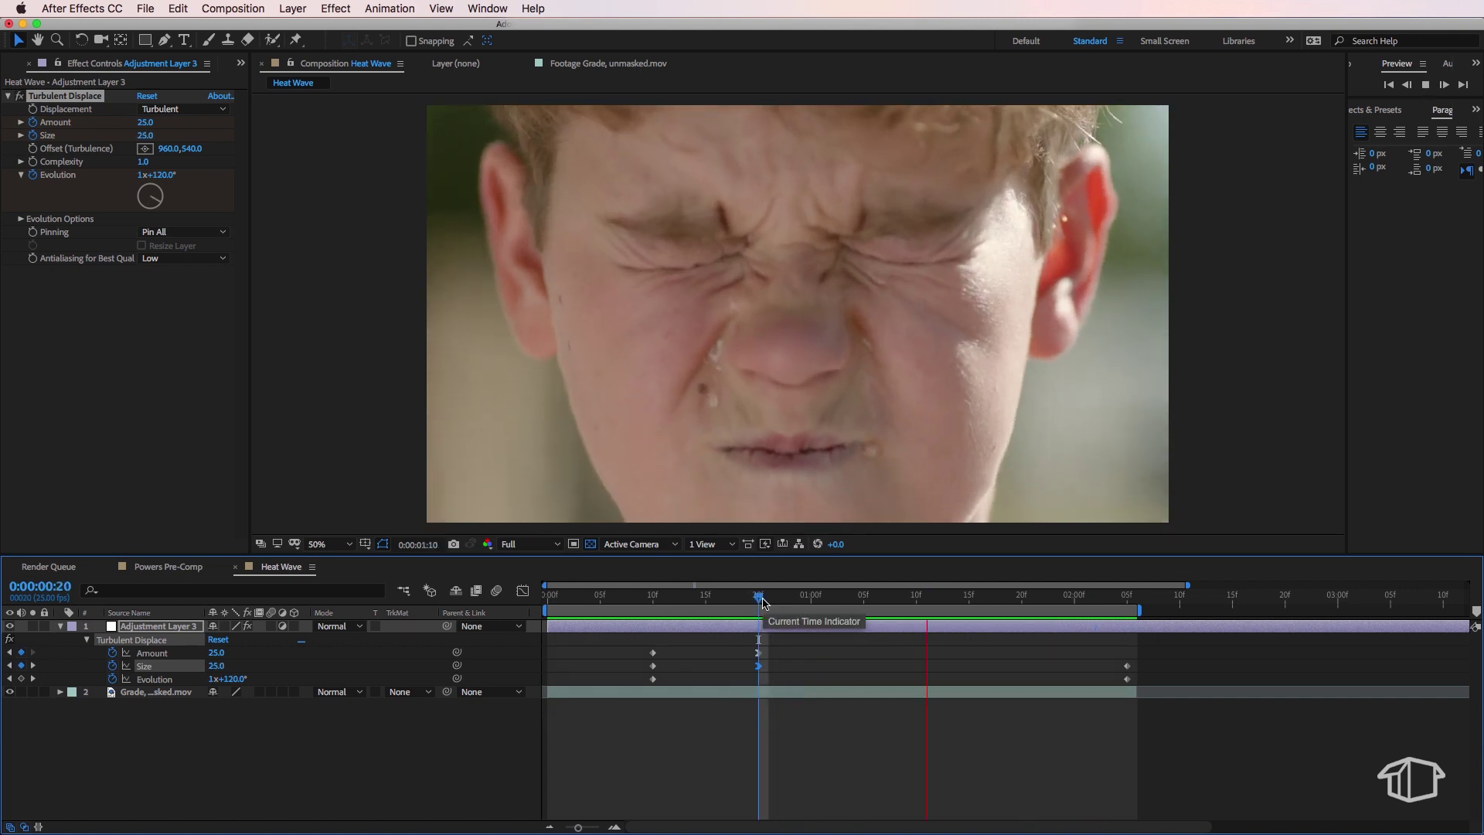
Play and stop the heat-wave preview a few times to review the distortion
key(space)
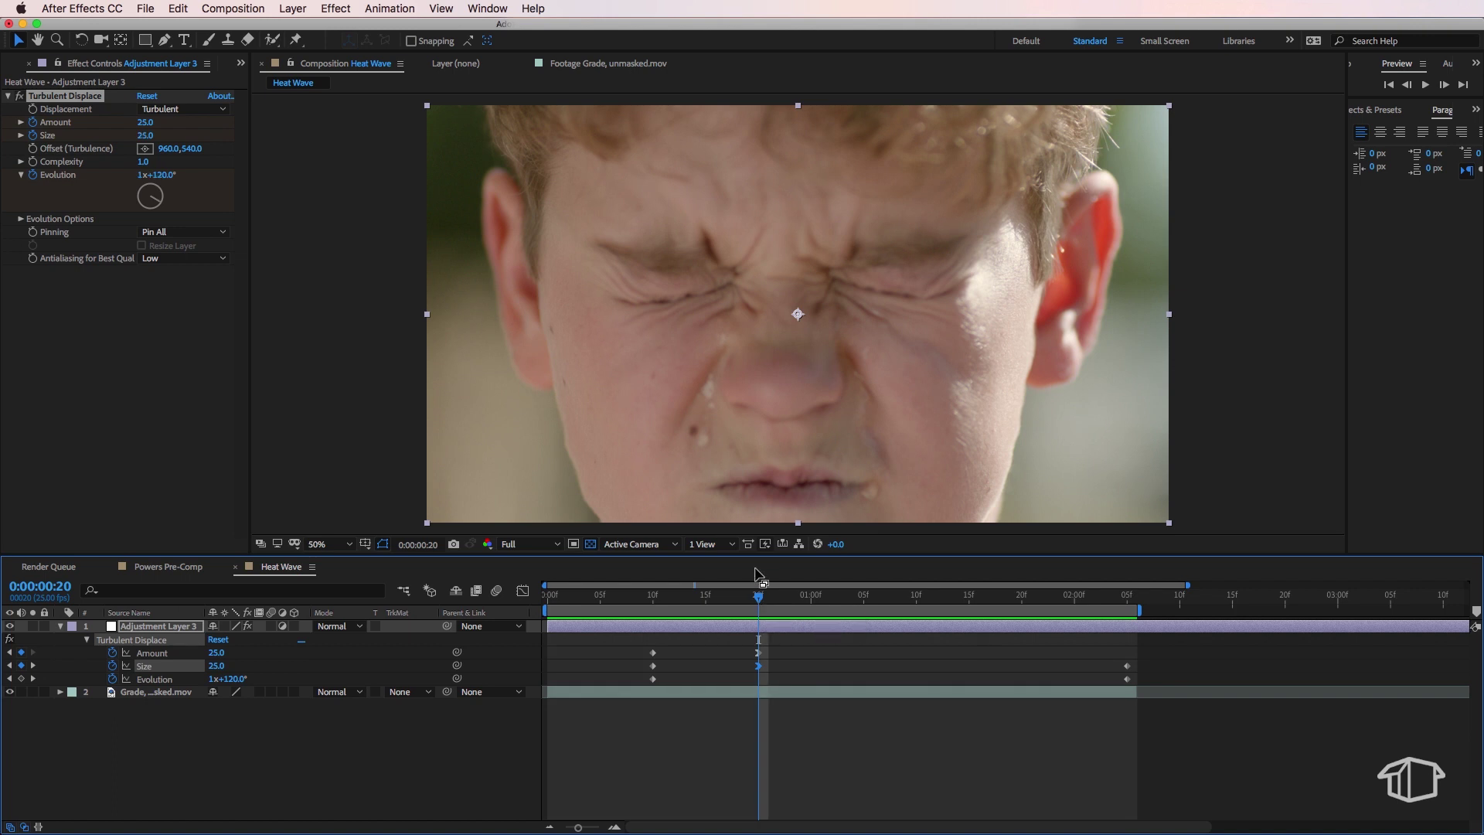
key(space)
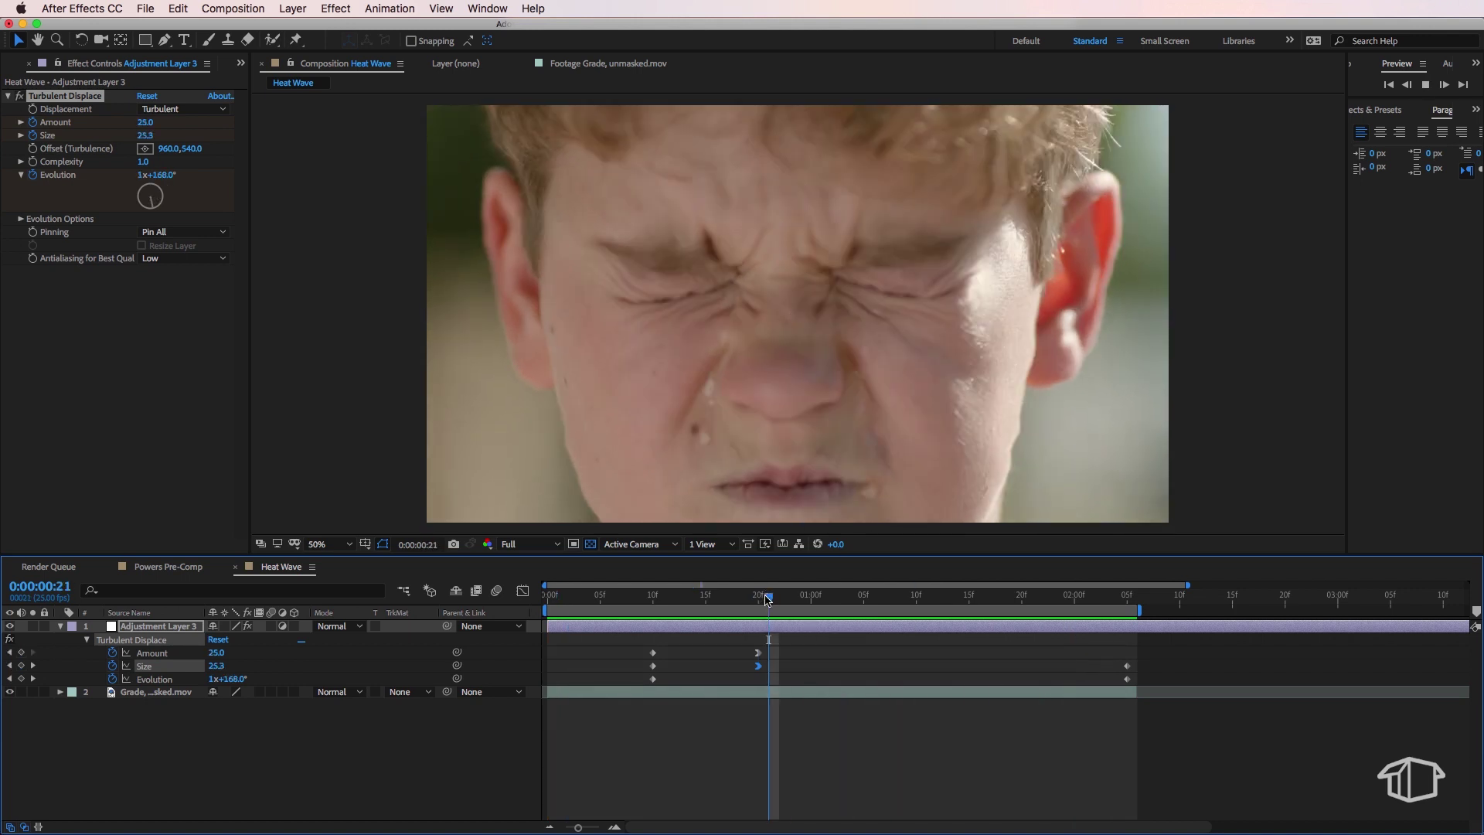
key(space)
key(space)
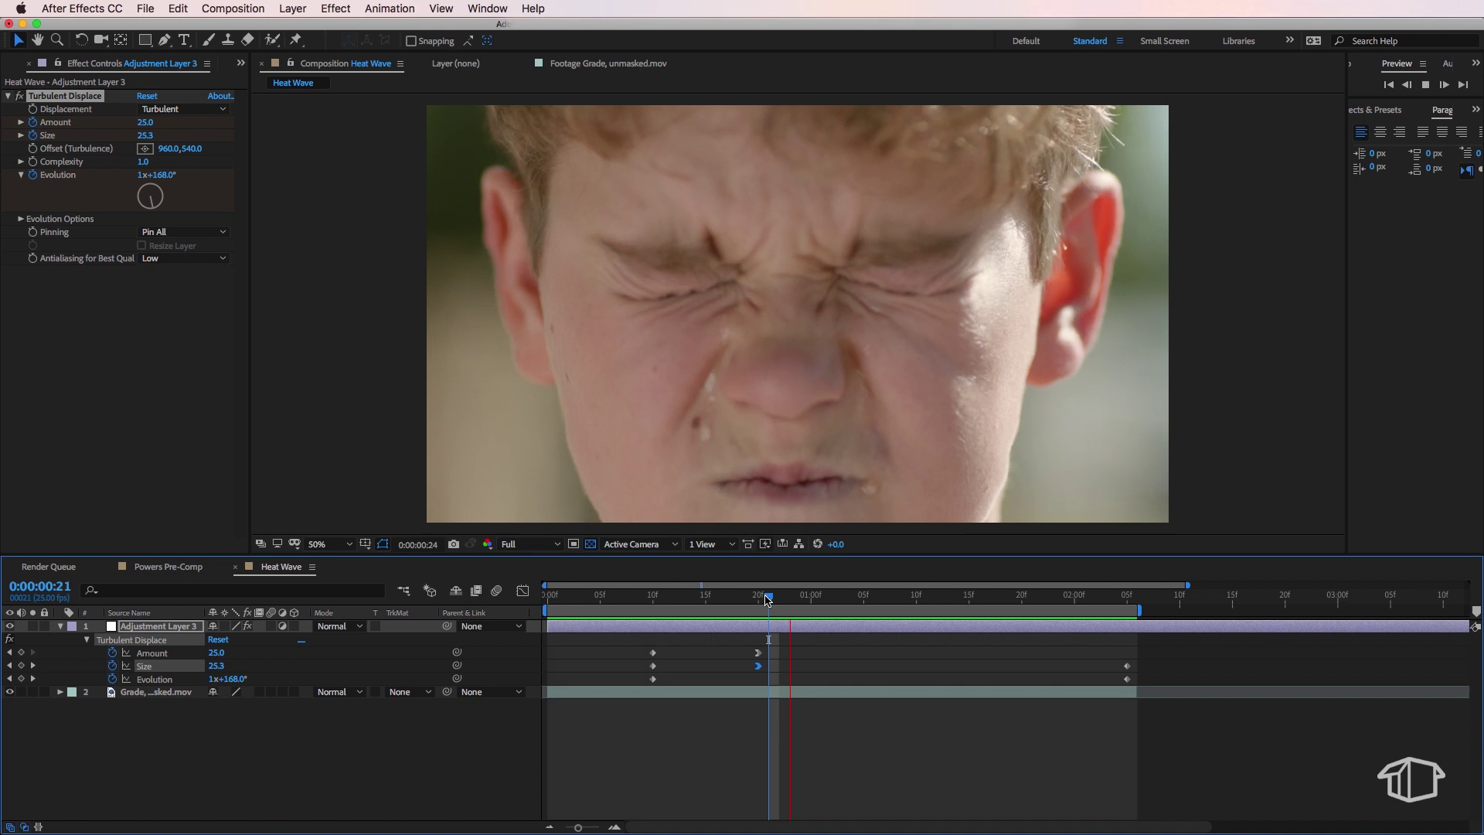
key(space)
Scrub frames around the 0:00:00:20 Size keyframe, then preview and stop at 0:00:01:00
drag(780, 596, 769, 671)
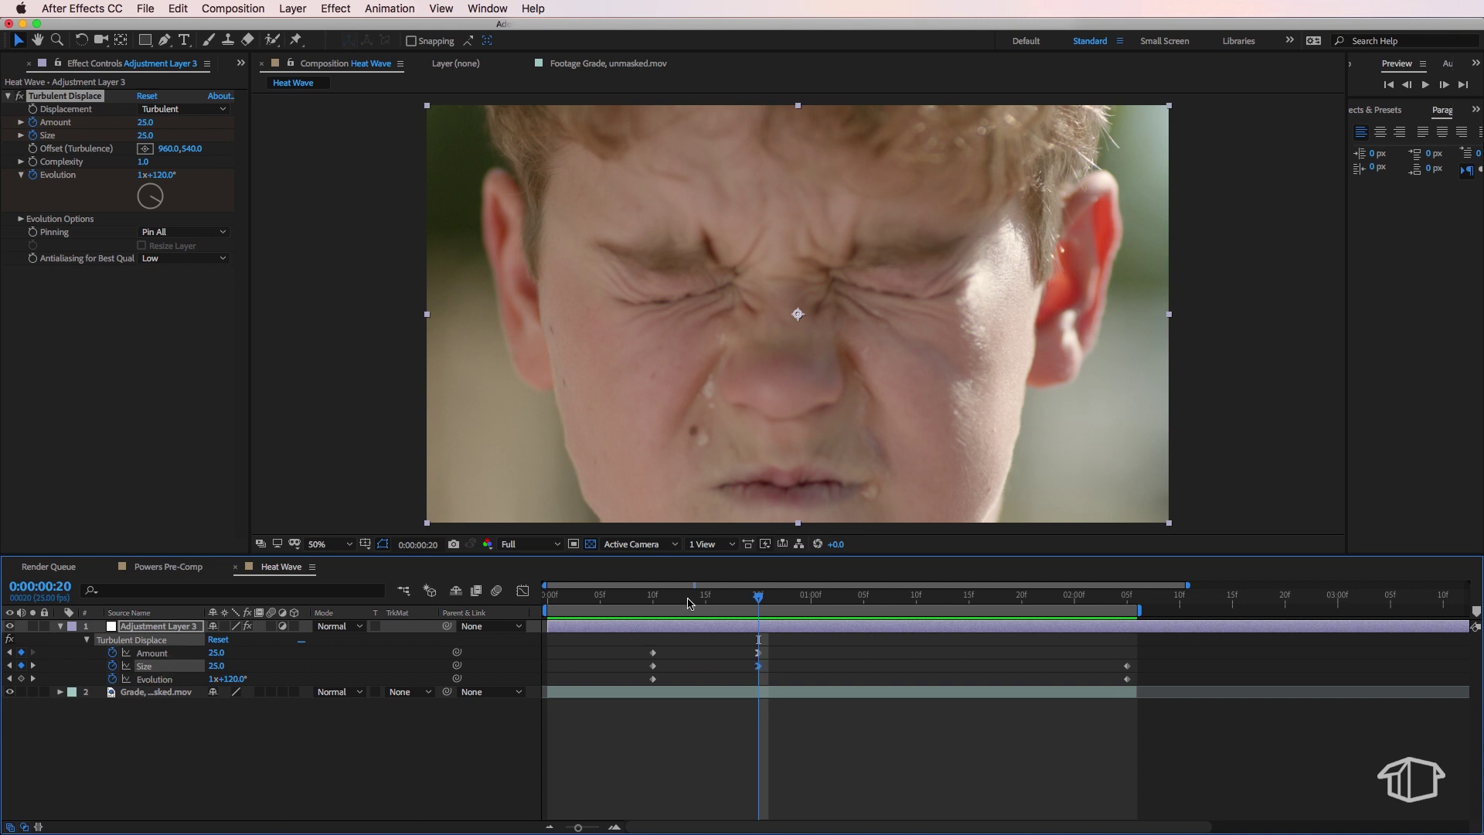
drag(690, 603, 761, 612)
drag(758, 596, 790, 597)
key(space)
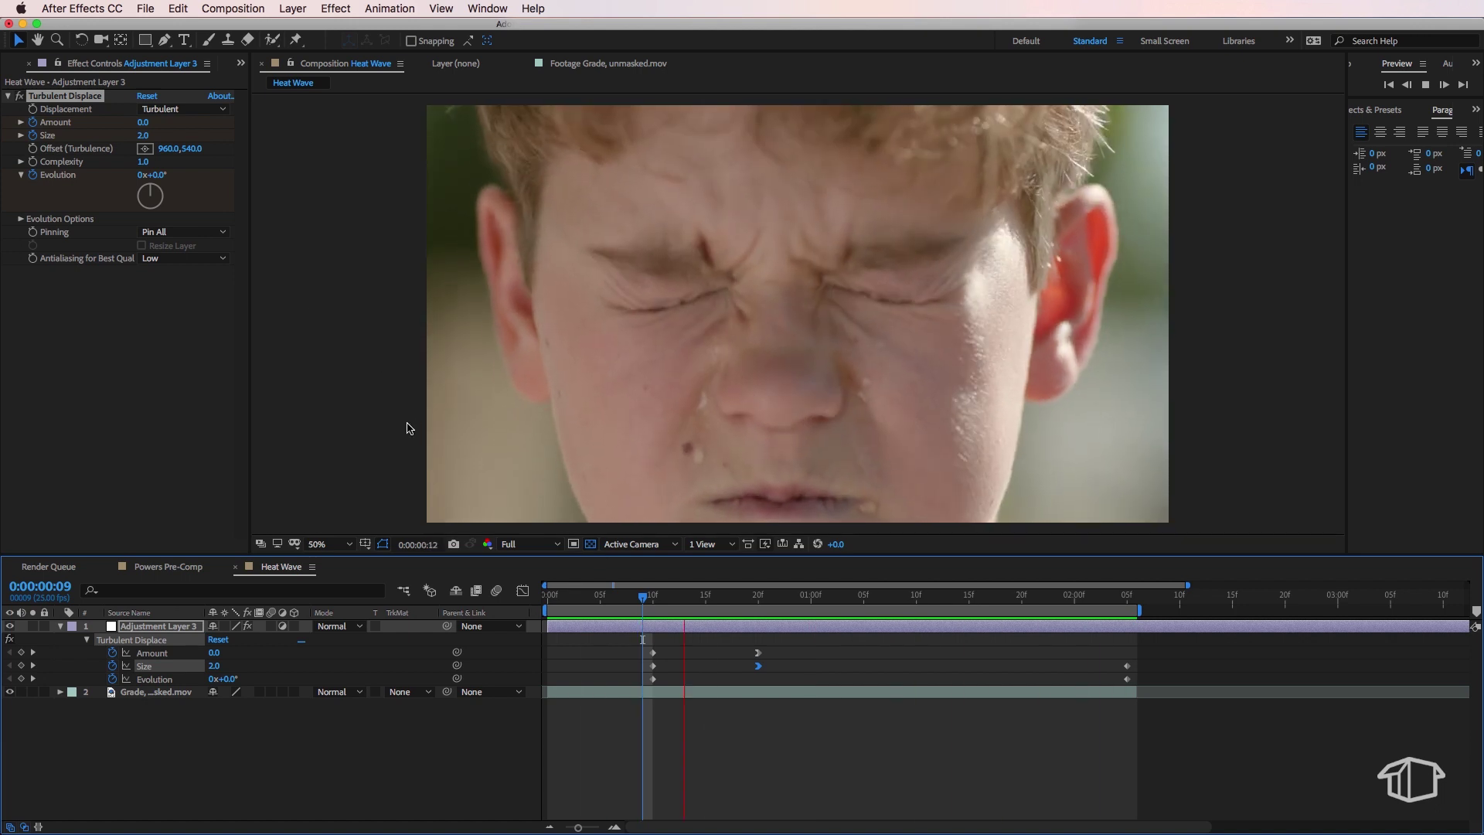
click(805, 622)
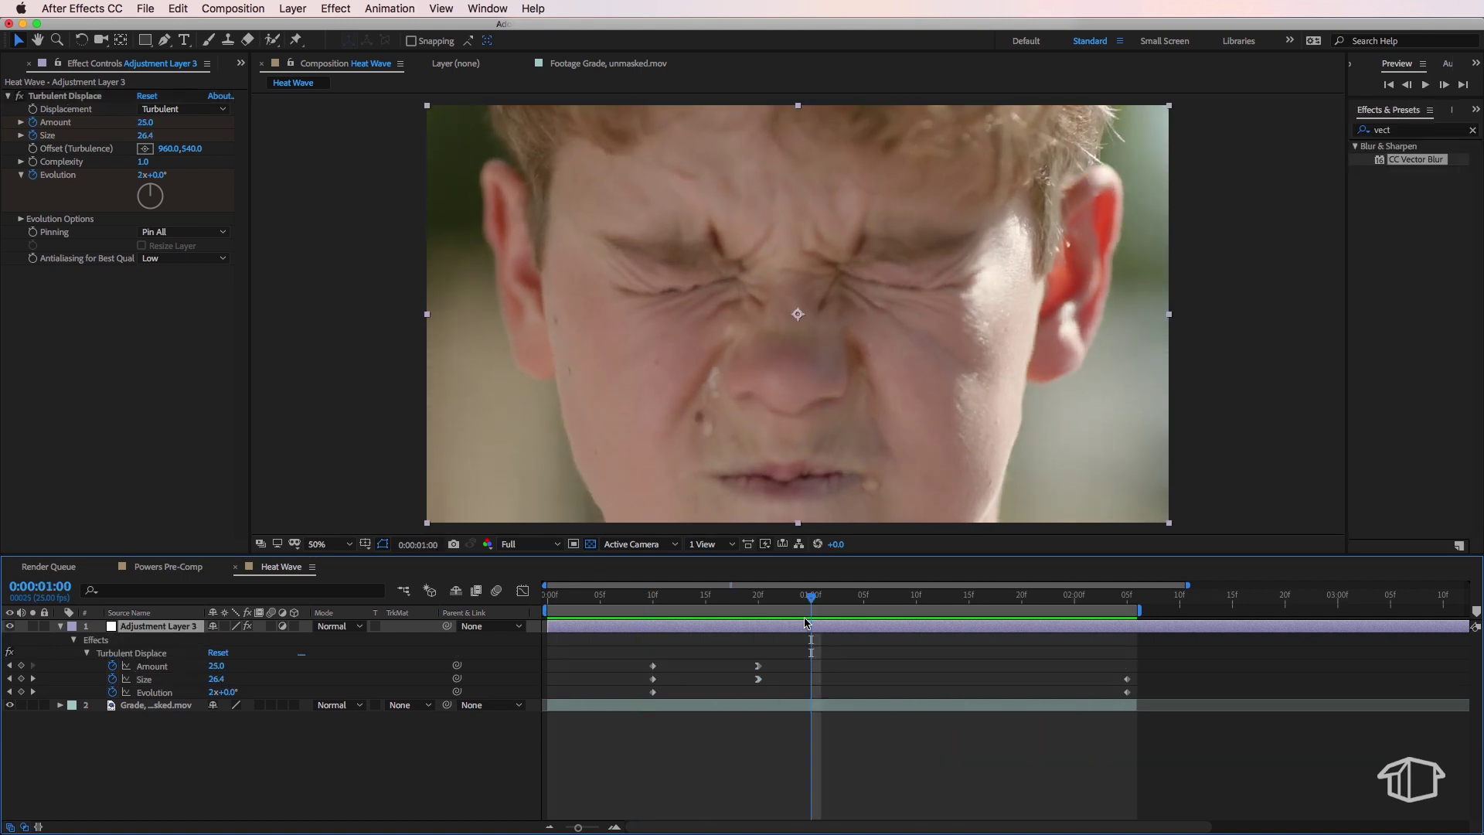
Type 2 into the Turbulent Displace Complexity field in Effect Controls
click(120, 178)
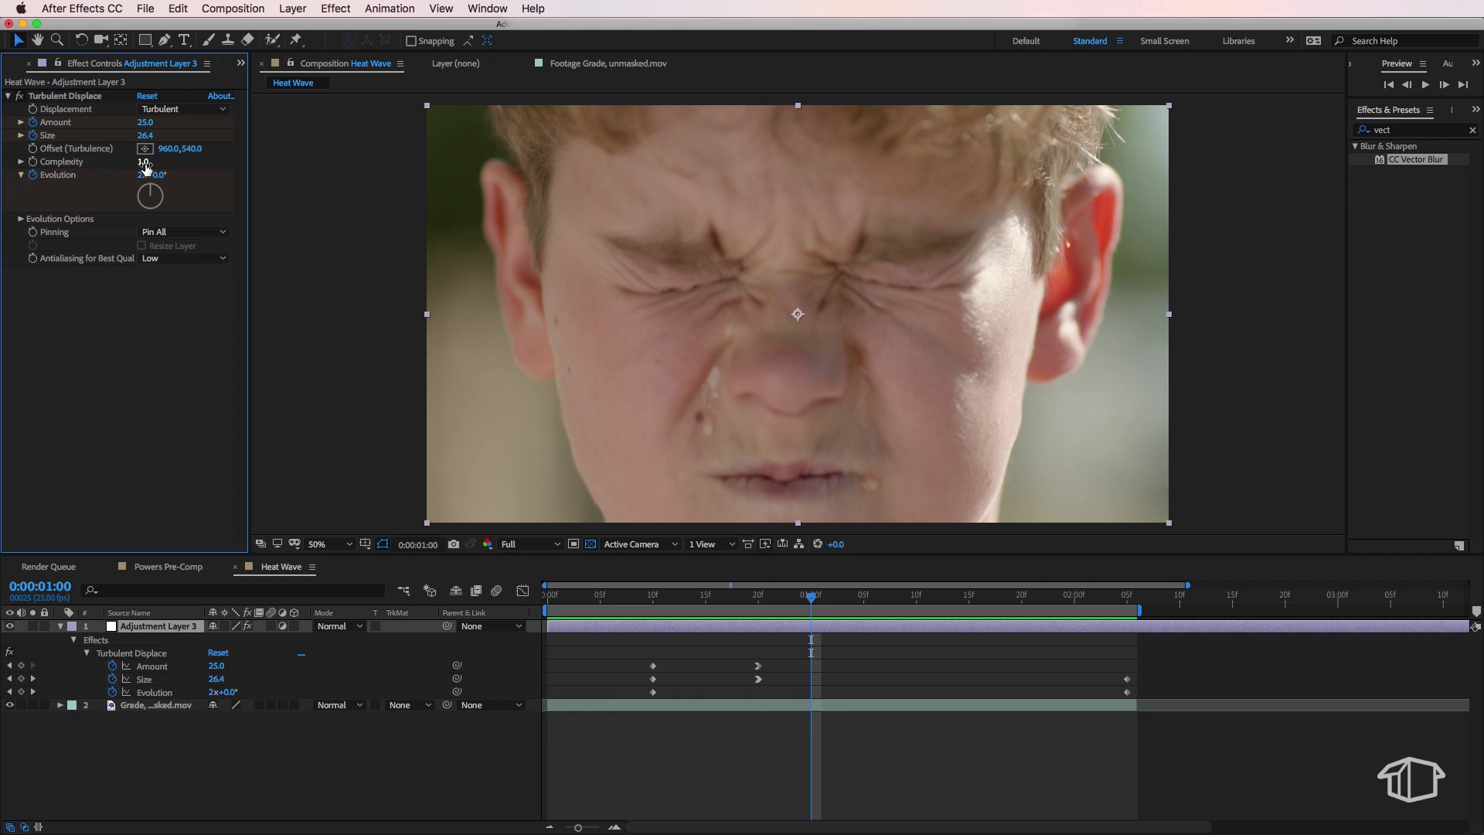
drag(148, 164, 217, 166)
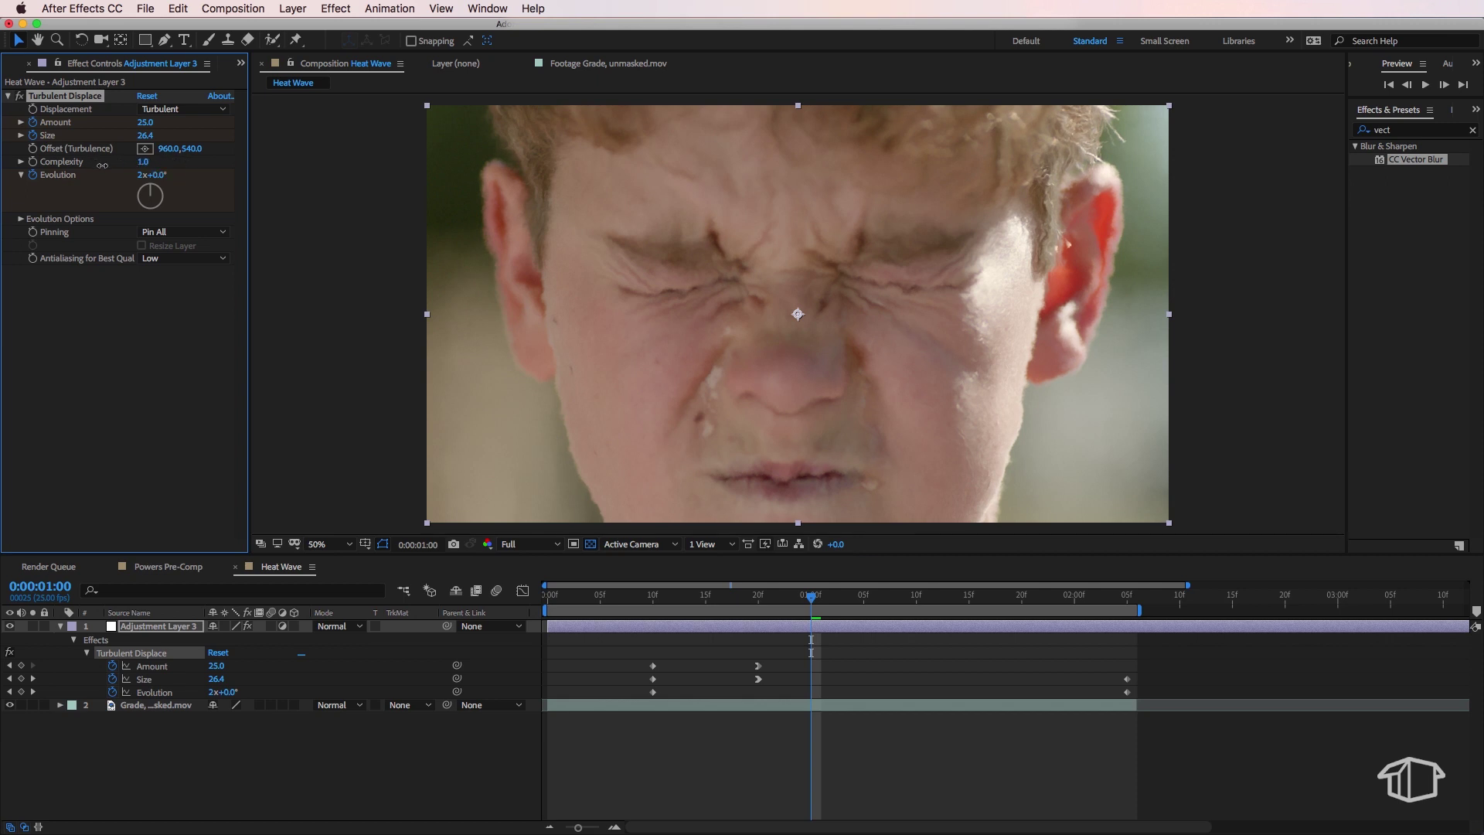
mouse_move(102, 166)
mouse_down()
mouse_move(81, 167)
mouse_move(172, 165)
mouse_move(130, 169)
mouse_up()
click(149, 163)
text(2)
key(Return)
Apply CC Vector Blur to Adjustment Layer 3 and set its Amount to 10
click(1473, 130)
click(1412, 130)
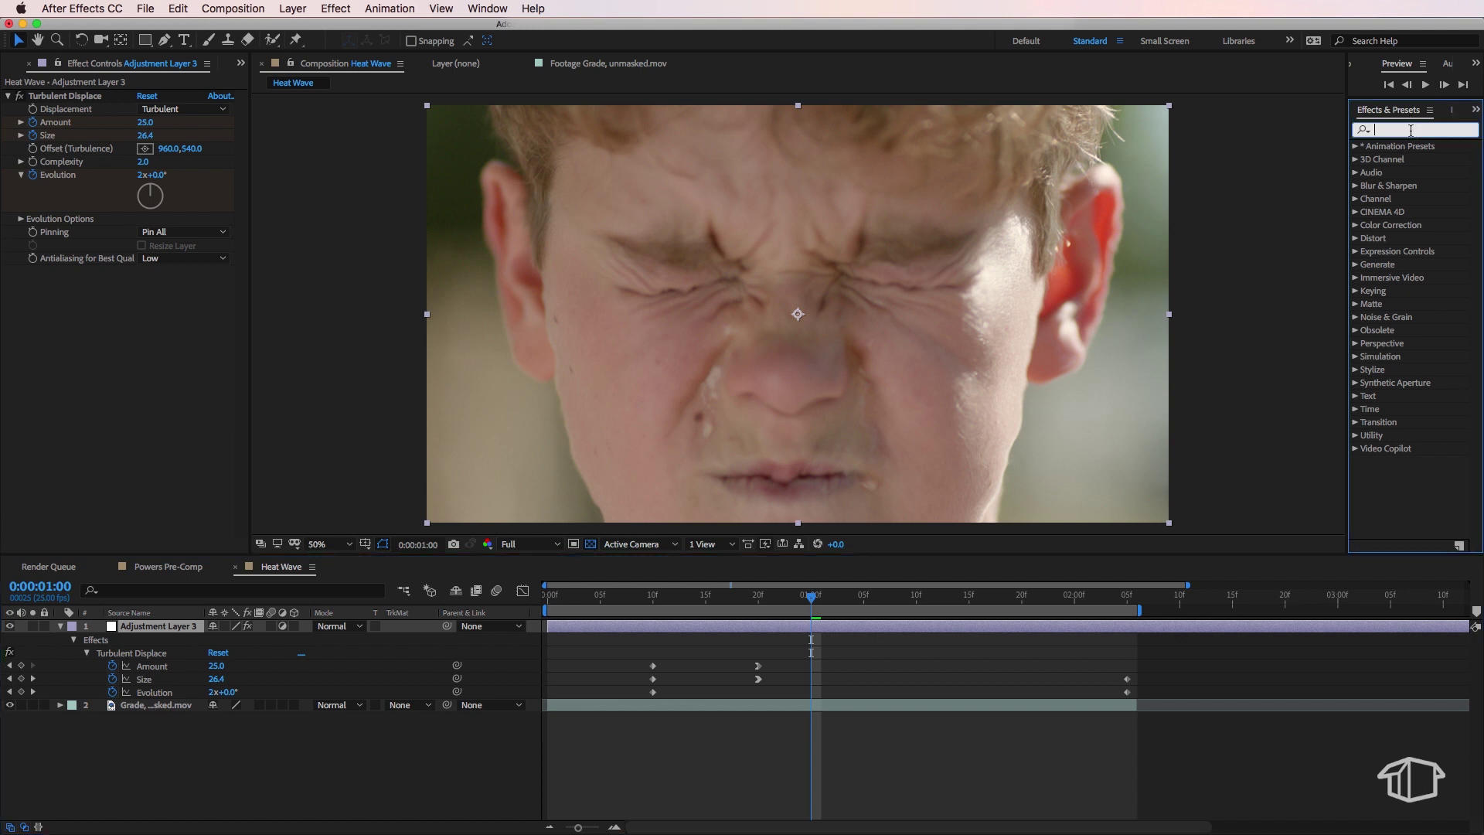
text(vect)
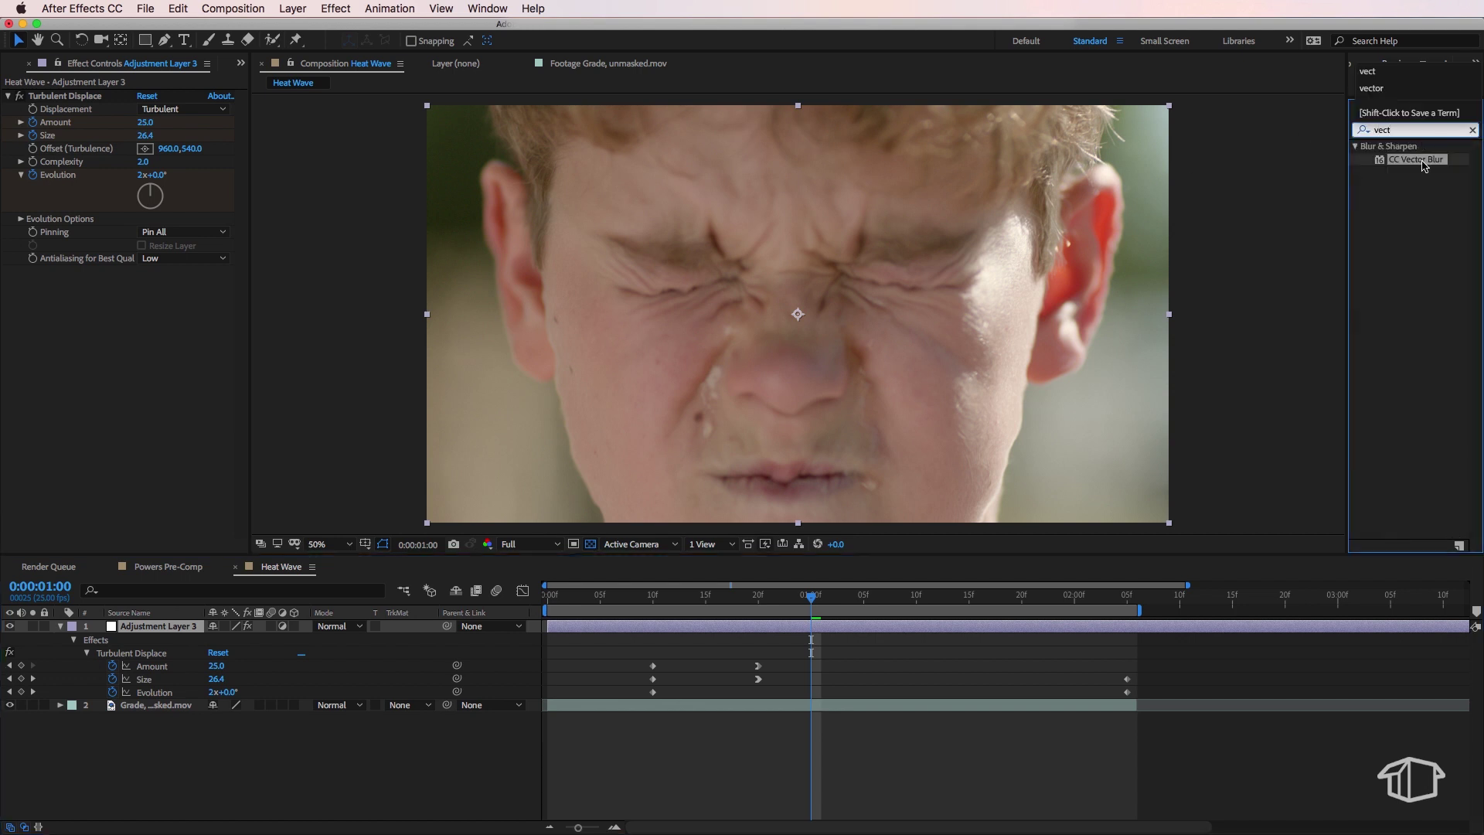
drag(1424, 164, 149, 628)
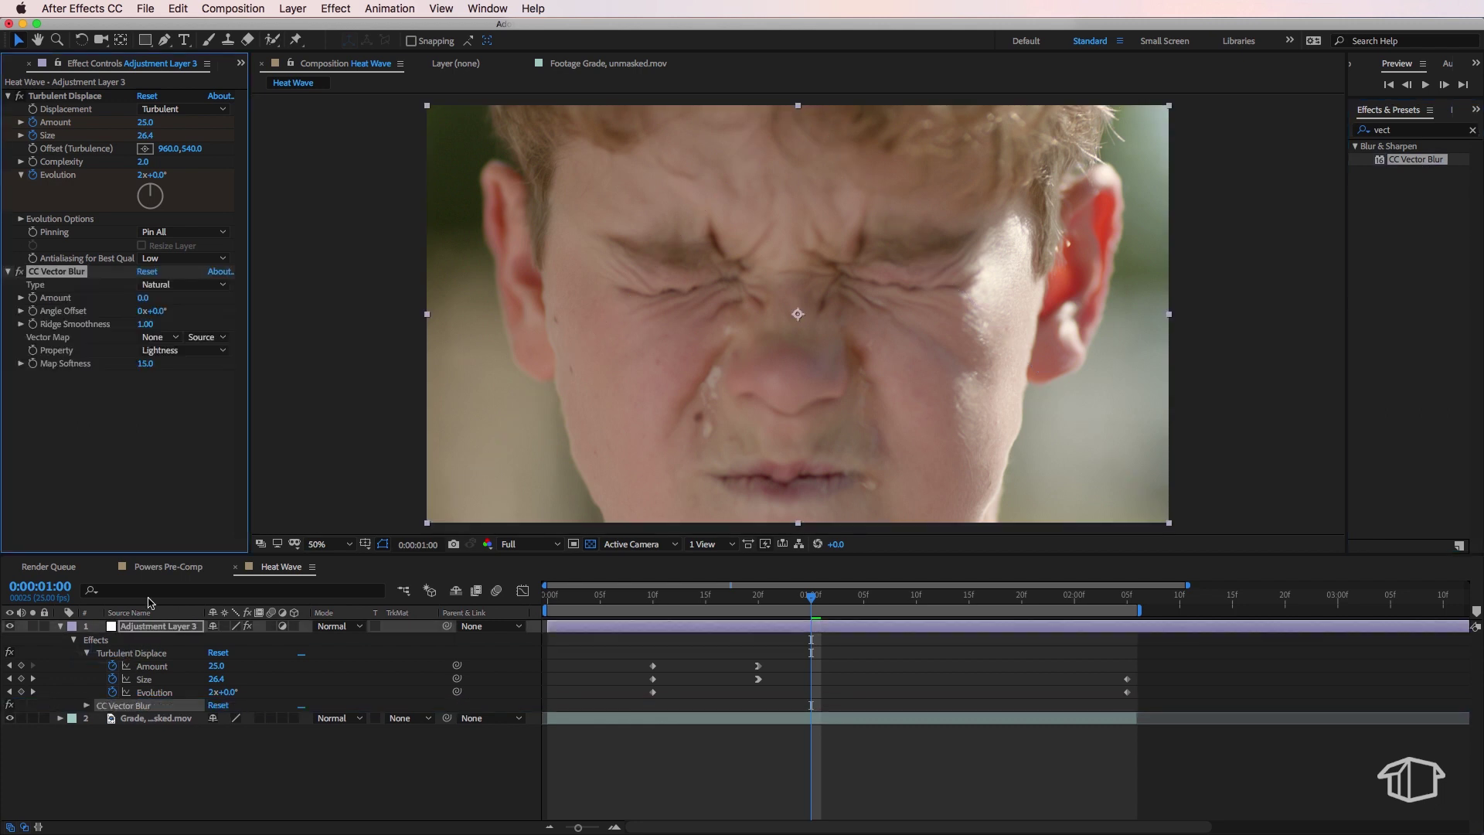
drag(143, 302, 189, 307)
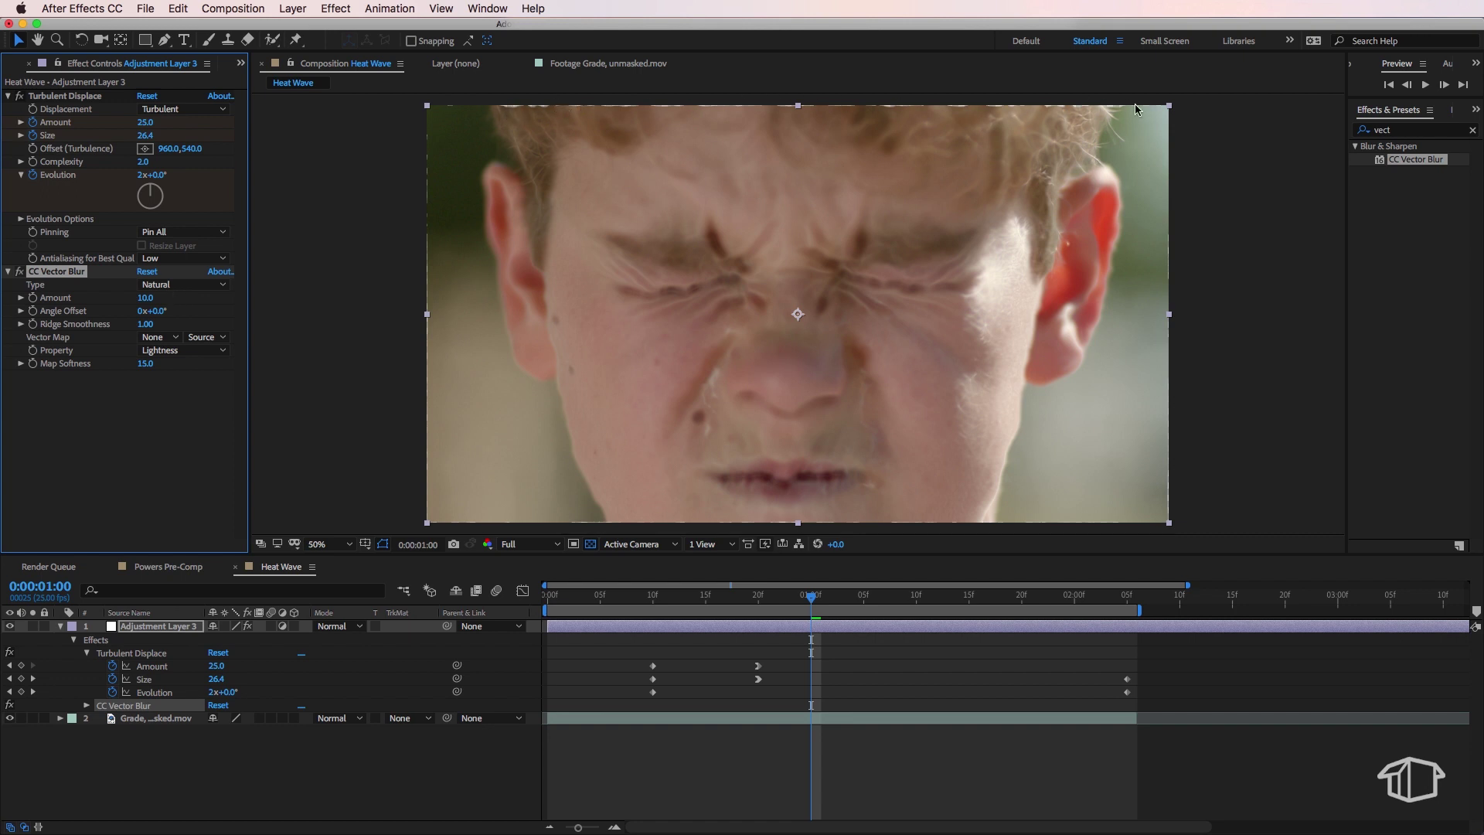
Add Motion Tile above Turbulent Displace with output 470 × 380 and Mirror Edges on
click(1410, 129)
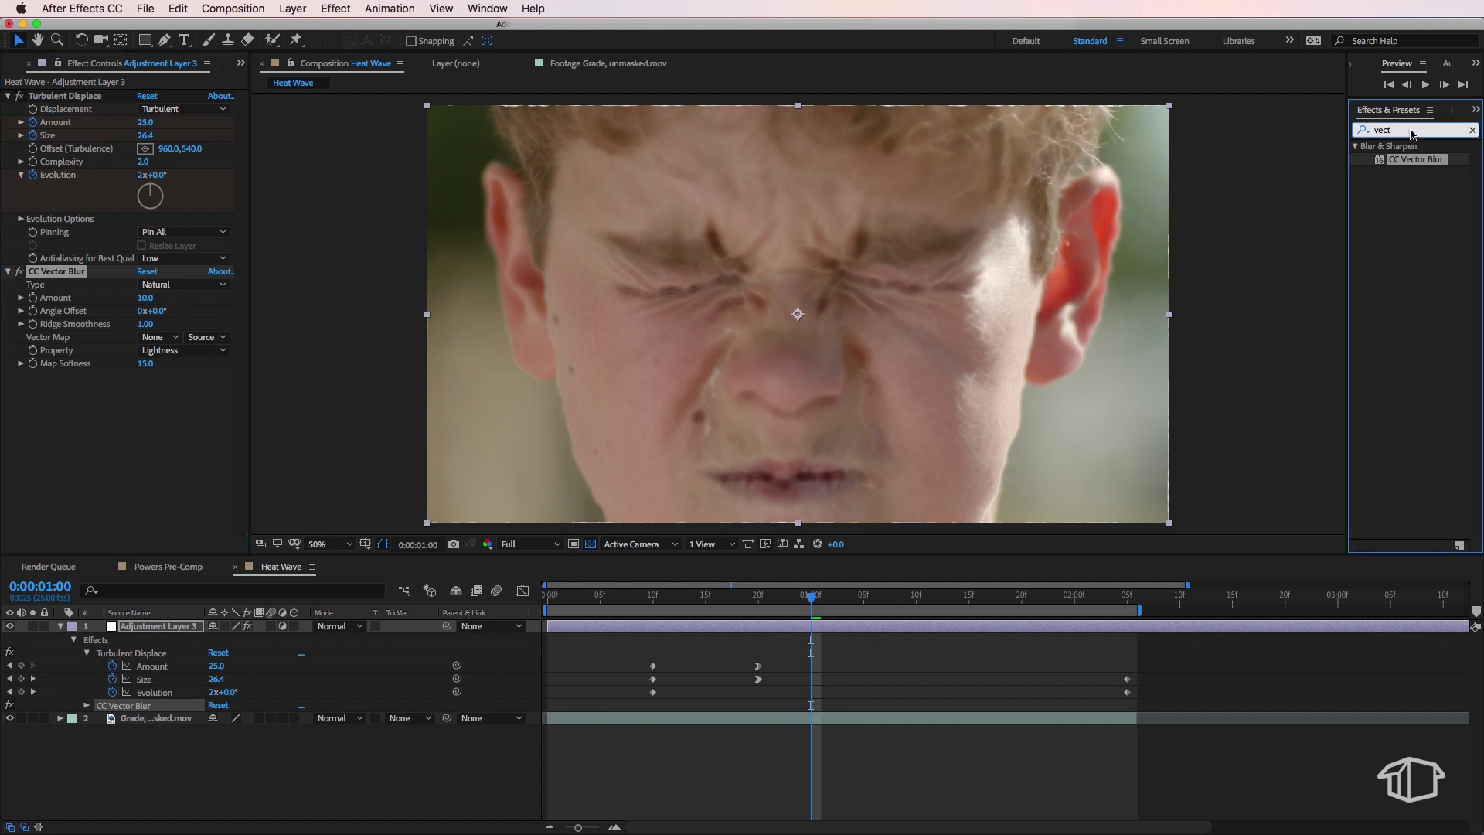
text(motion)
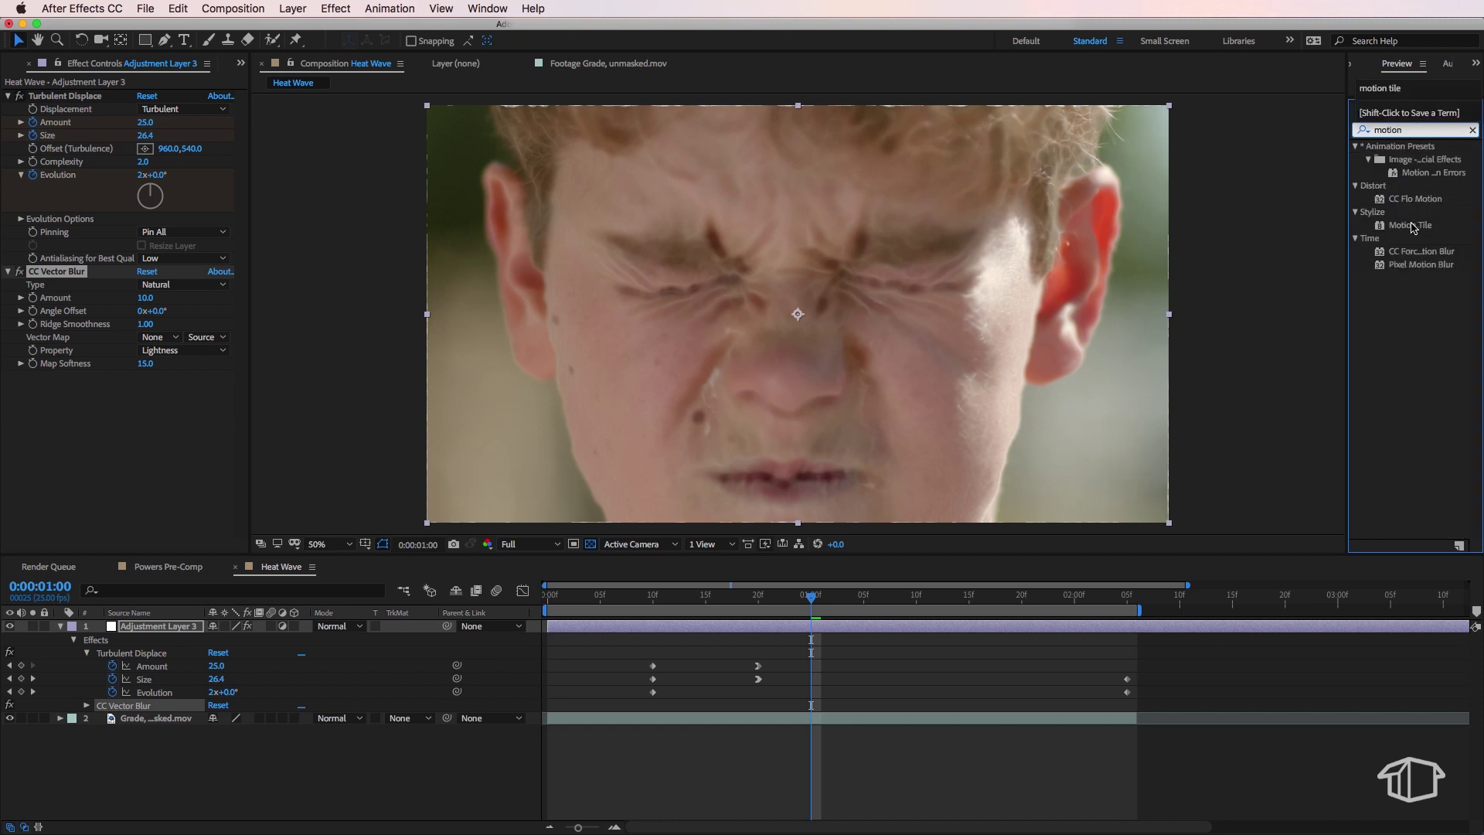
drag(1411, 226, 148, 627)
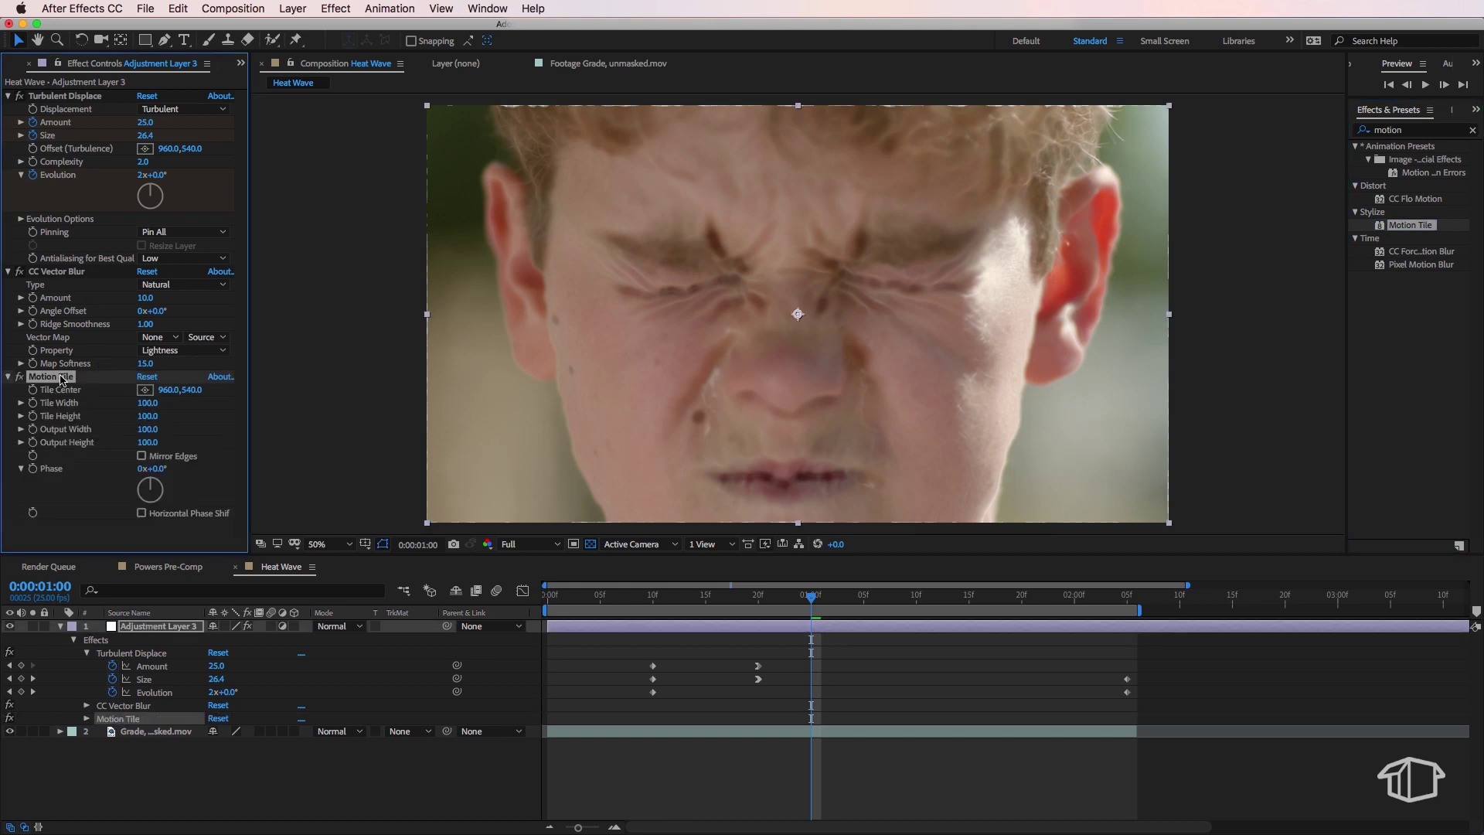
drag(66, 378, 55, 97)
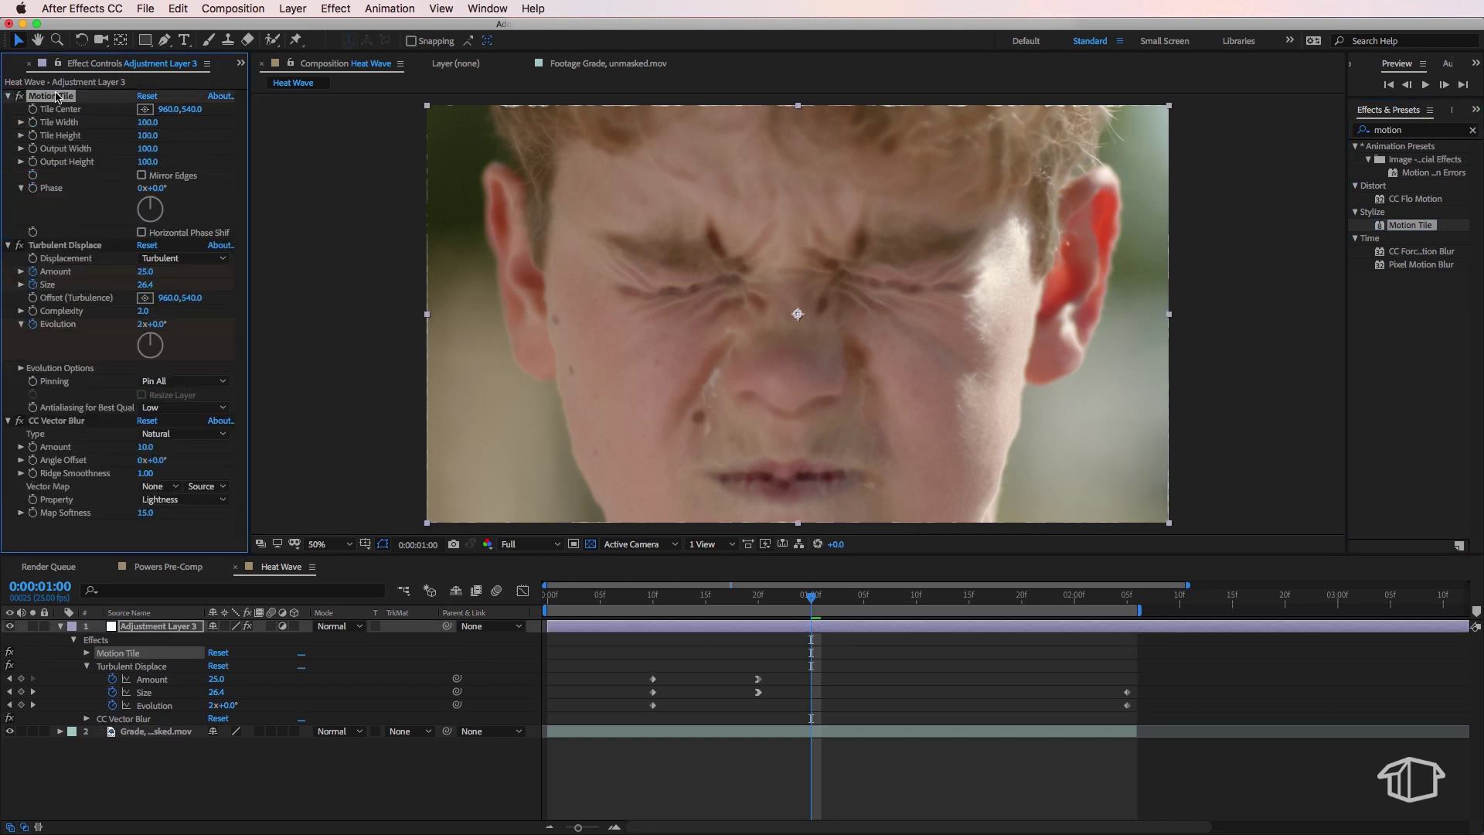
drag(154, 167, 186, 172)
click(141, 176)
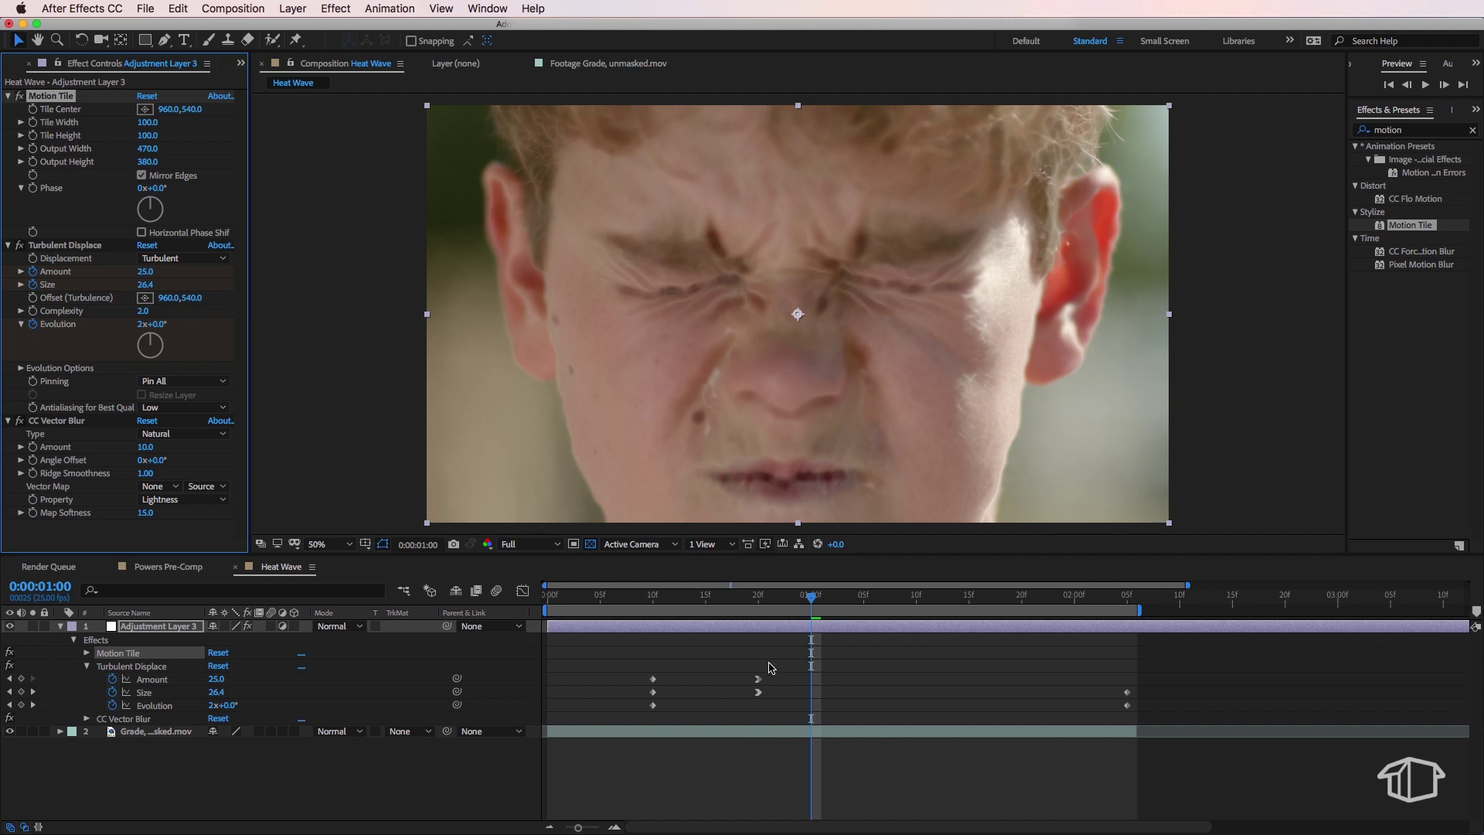
Keyframe CC Vector Blur Amount at 0 on frame 10, show animated properties, and preview
click(739, 615)
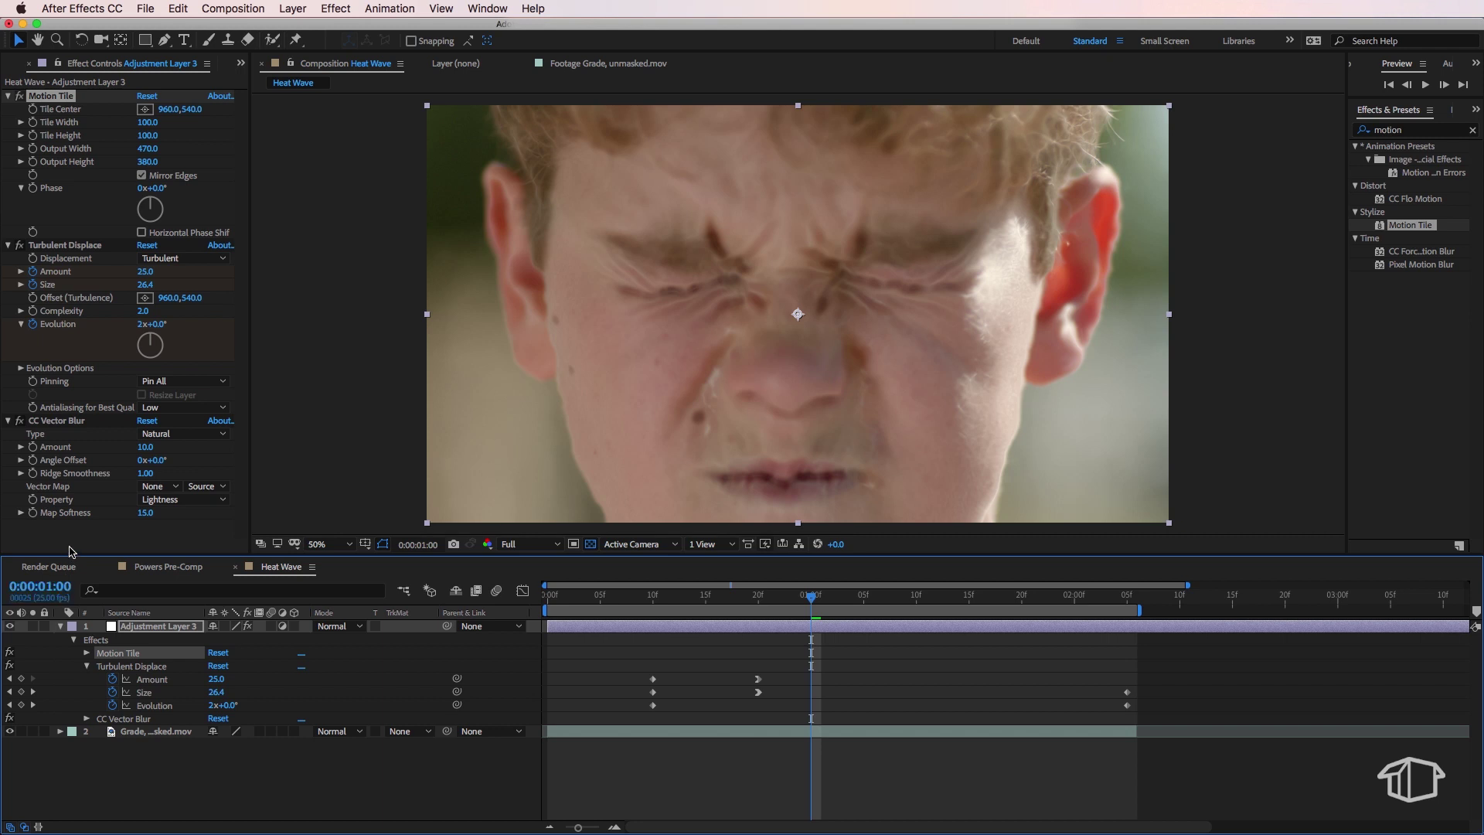
click(31, 445)
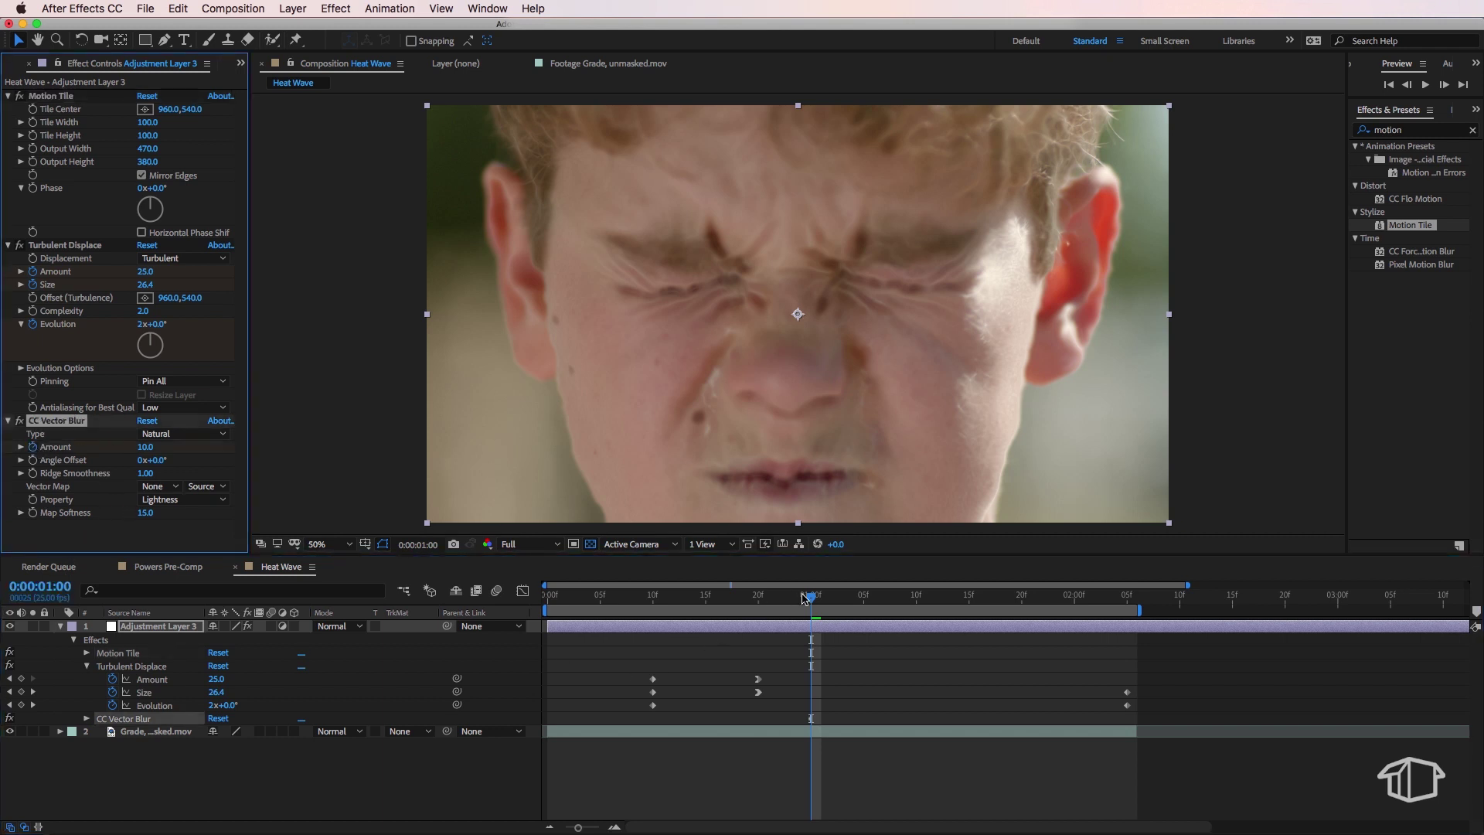
click(653, 596)
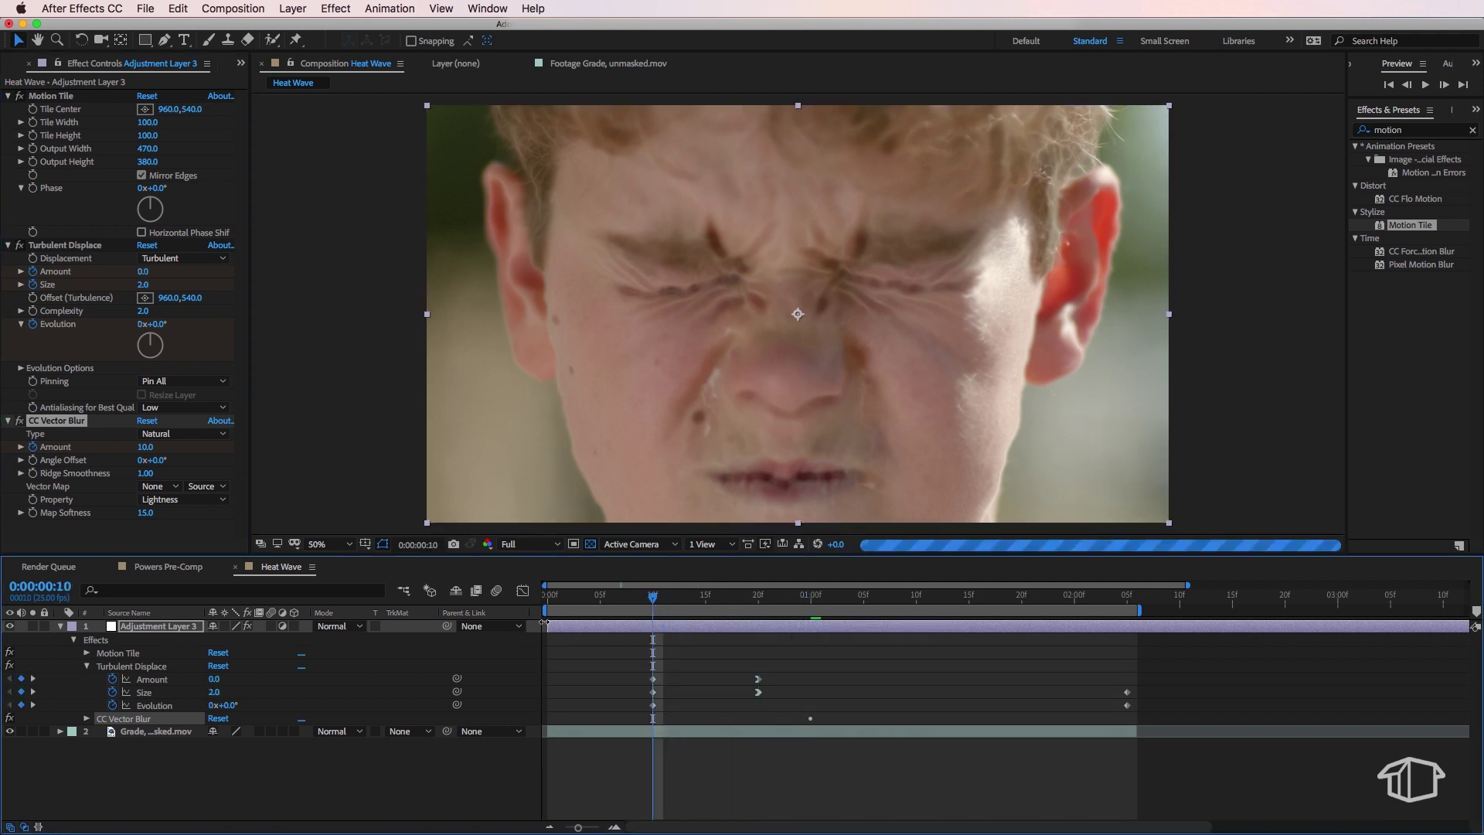
click(145, 446)
text(-2)
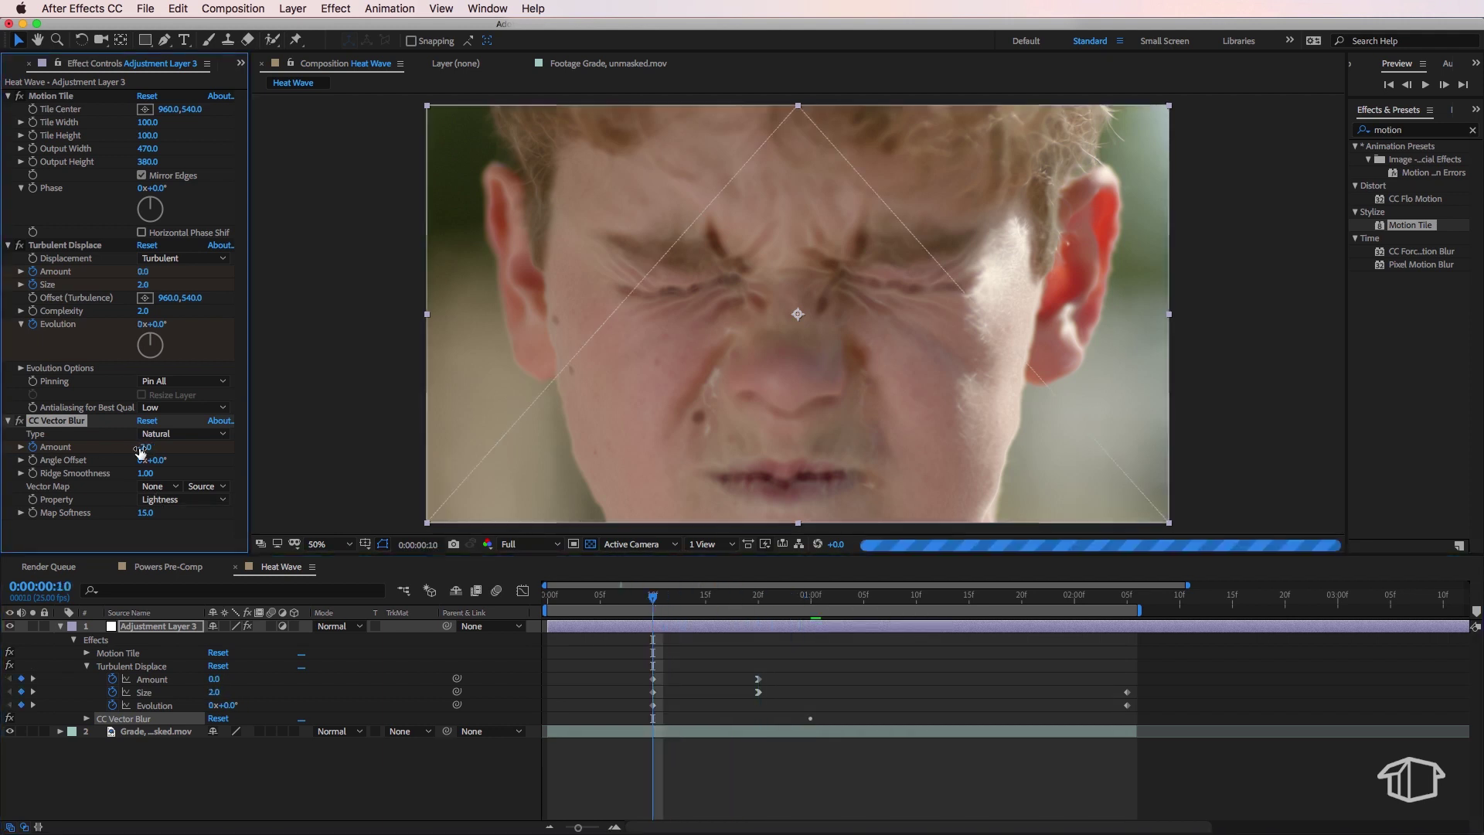
text(0)
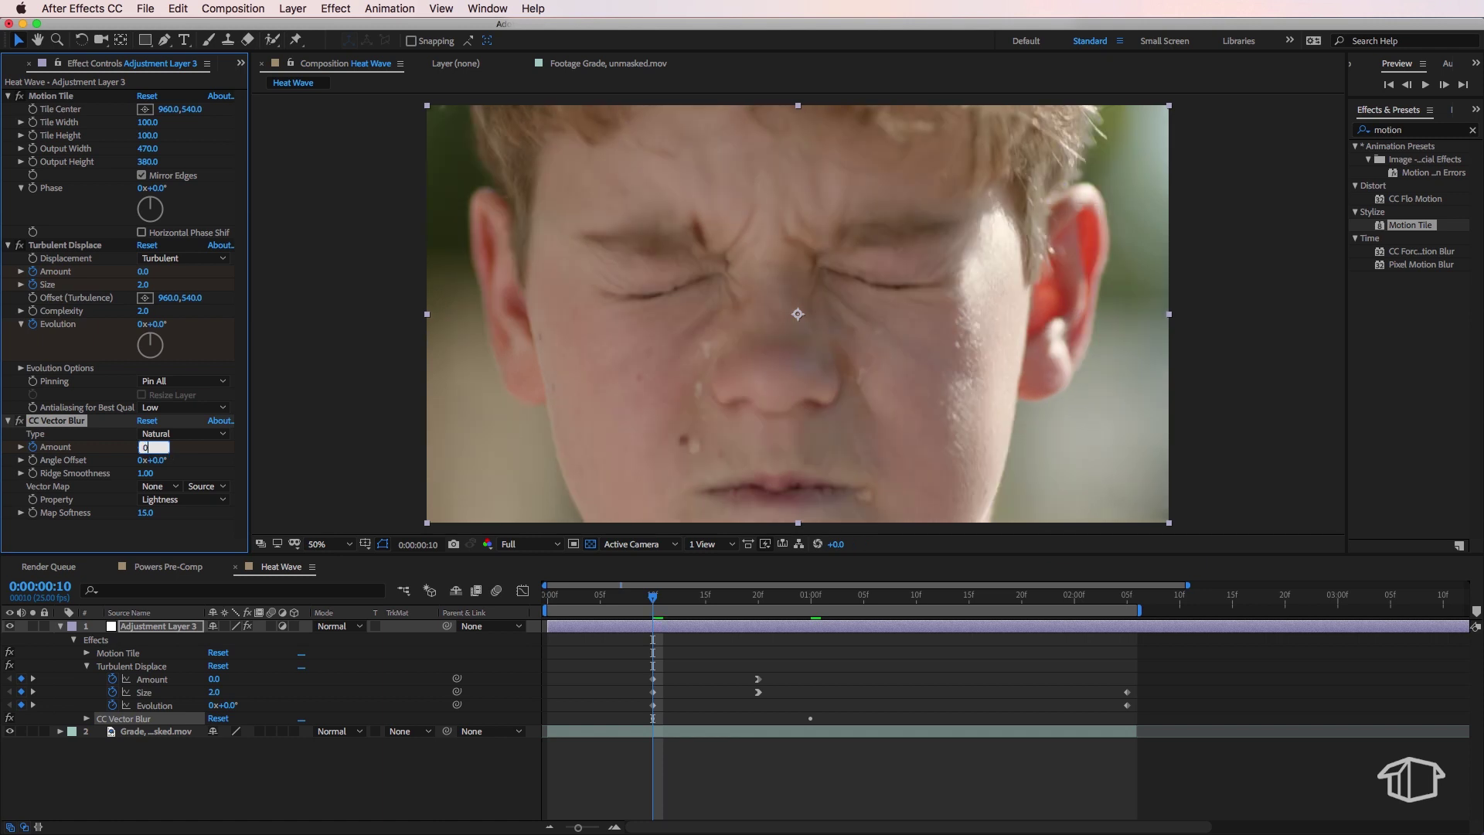
key(Return)
key(u)
key(space)
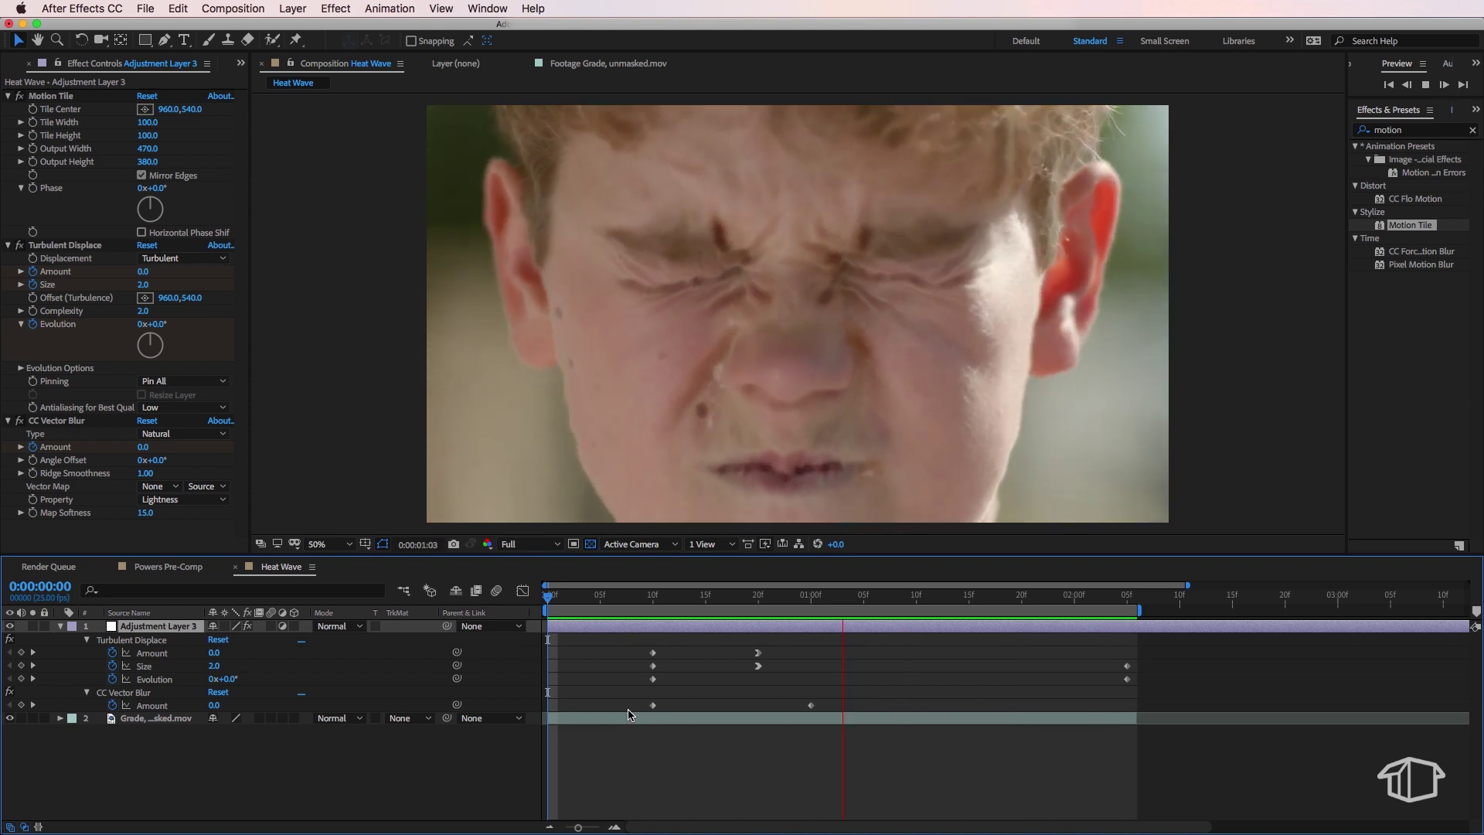
Replay the heat-wave preview after checking the fully distorted frame near 2:05
key(space)
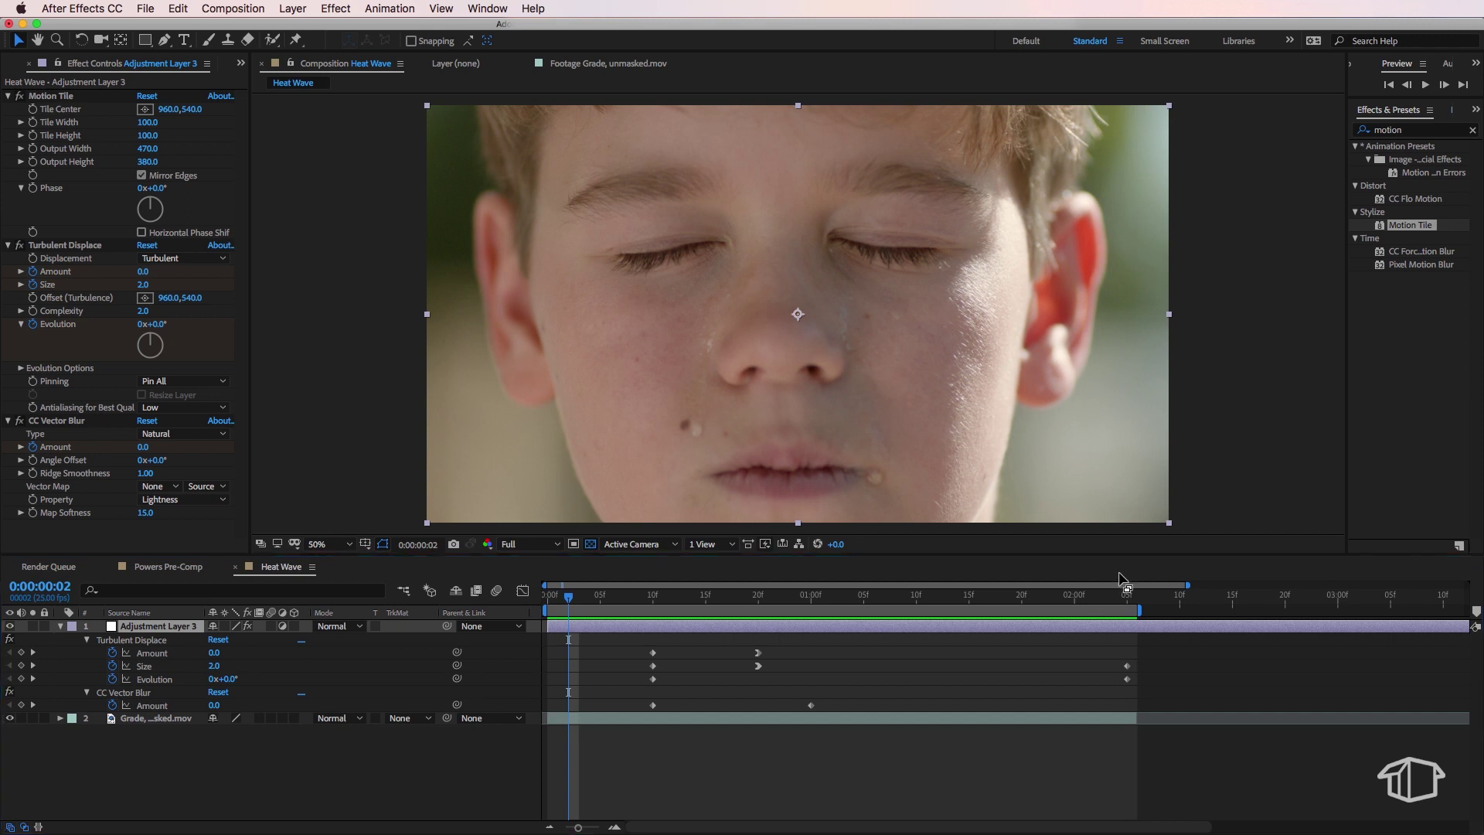
click(1126, 595)
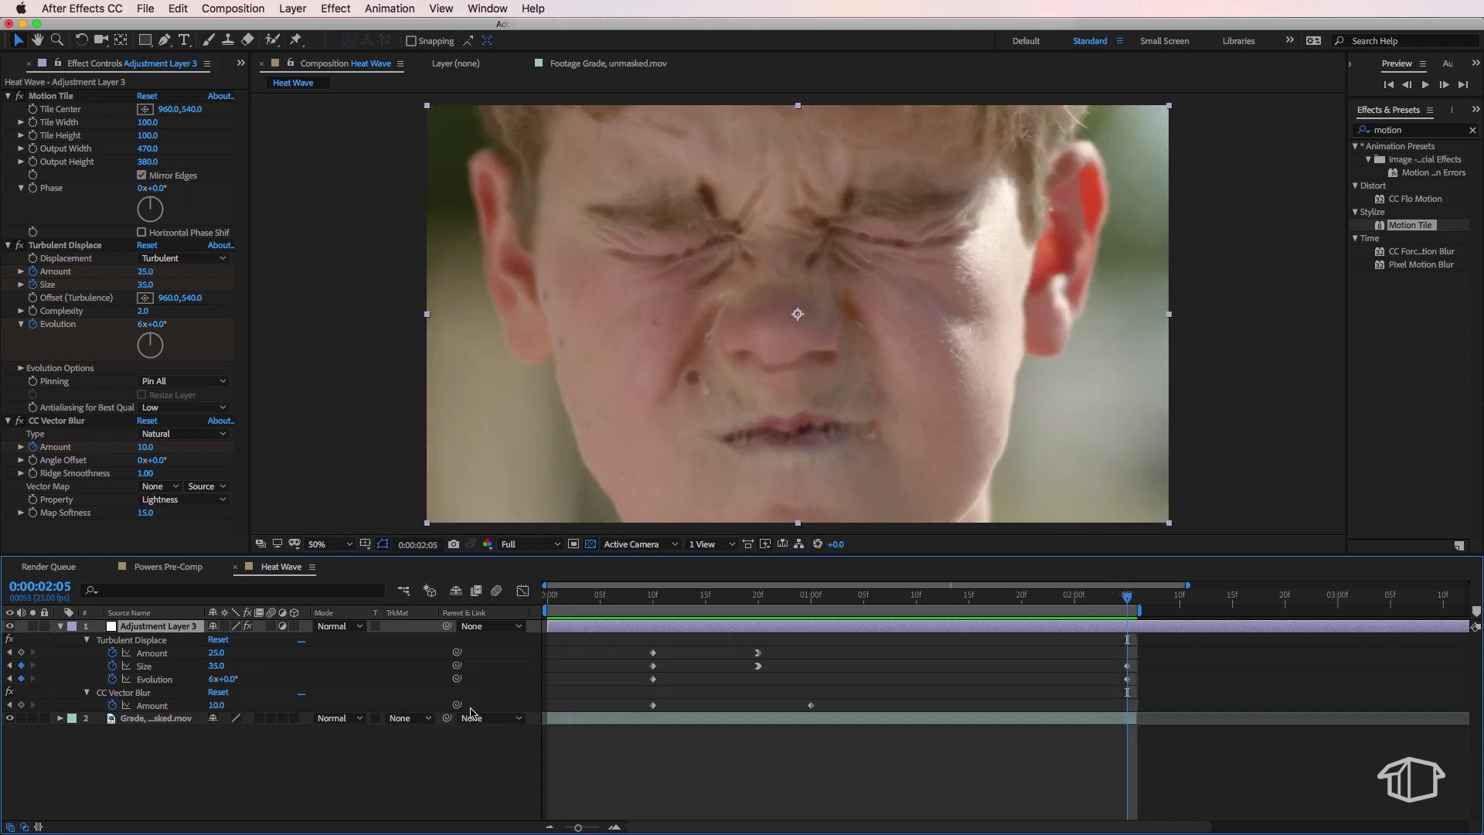
key(space)
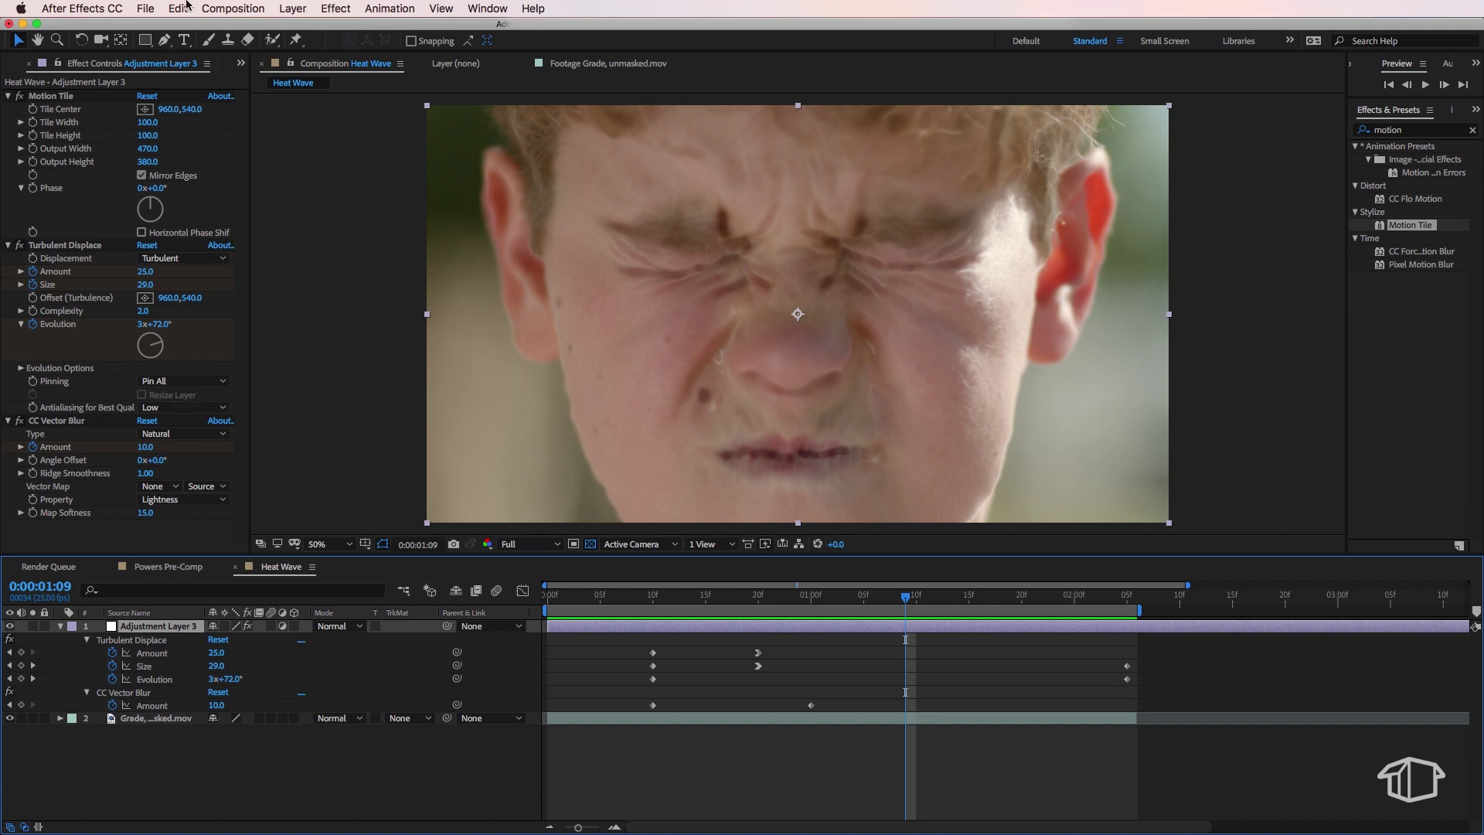
click(164, 40)
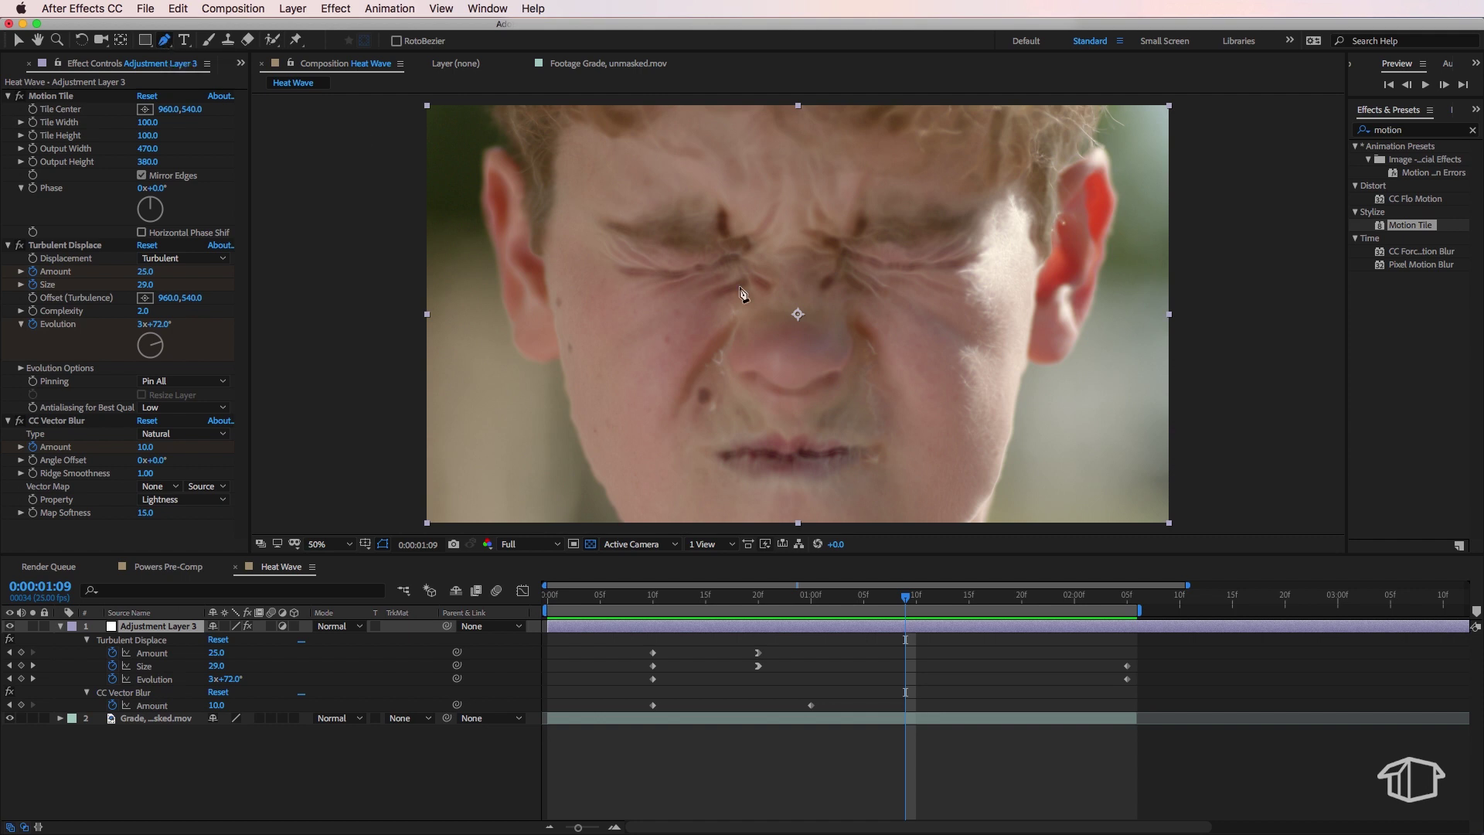
Draw a closed bezier Pen mask around the boy's face on the adjustment layer
key(g)
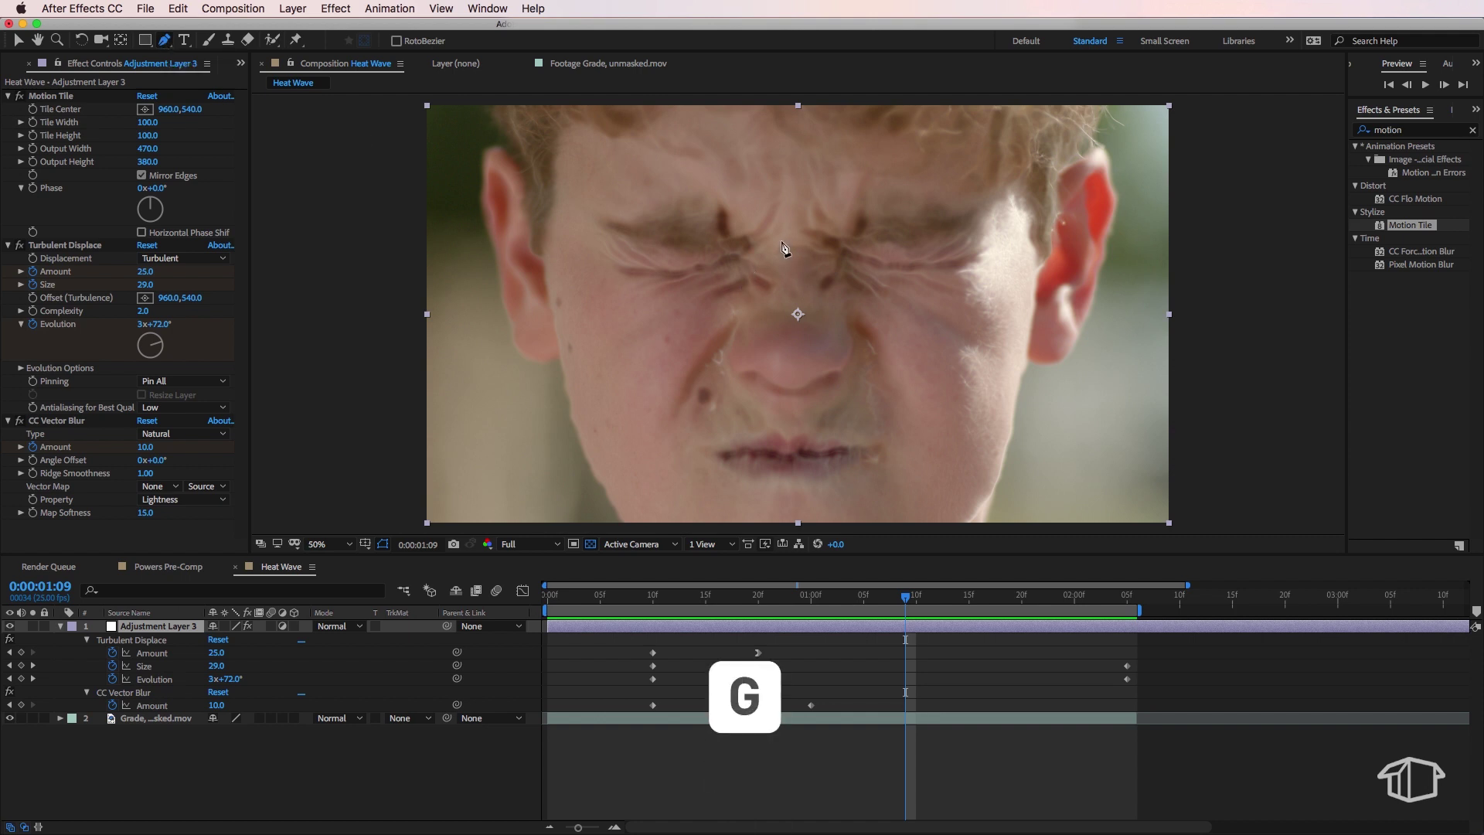
drag(780, 194, 810, 214)
click(676, 162)
drag(595, 199, 598, 308)
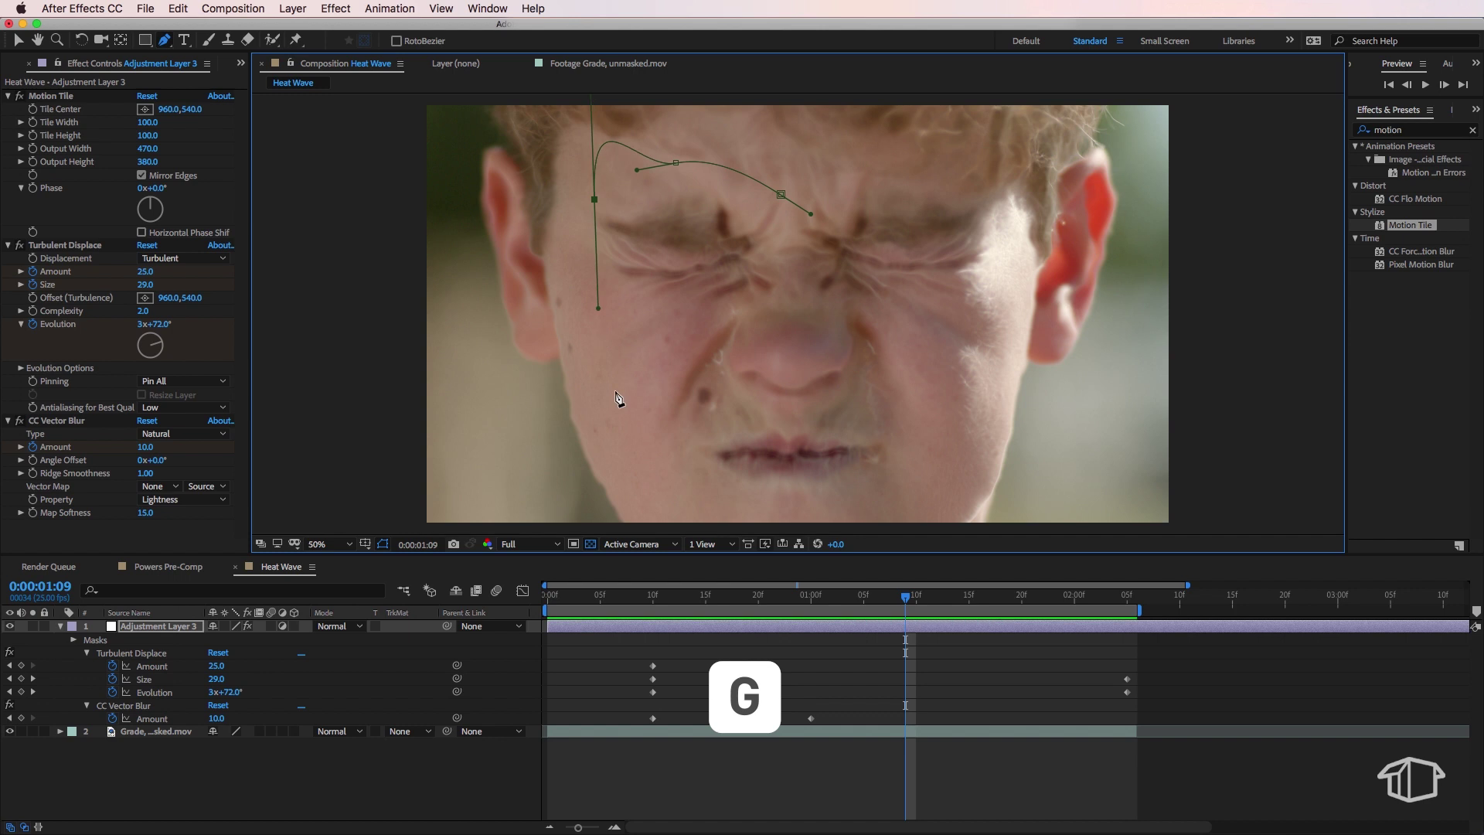
drag(617, 400, 658, 480)
drag(741, 524, 804, 533)
click(903, 519)
click(971, 399)
drag(1001, 220, 987, 149)
click(901, 160)
click(781, 194)
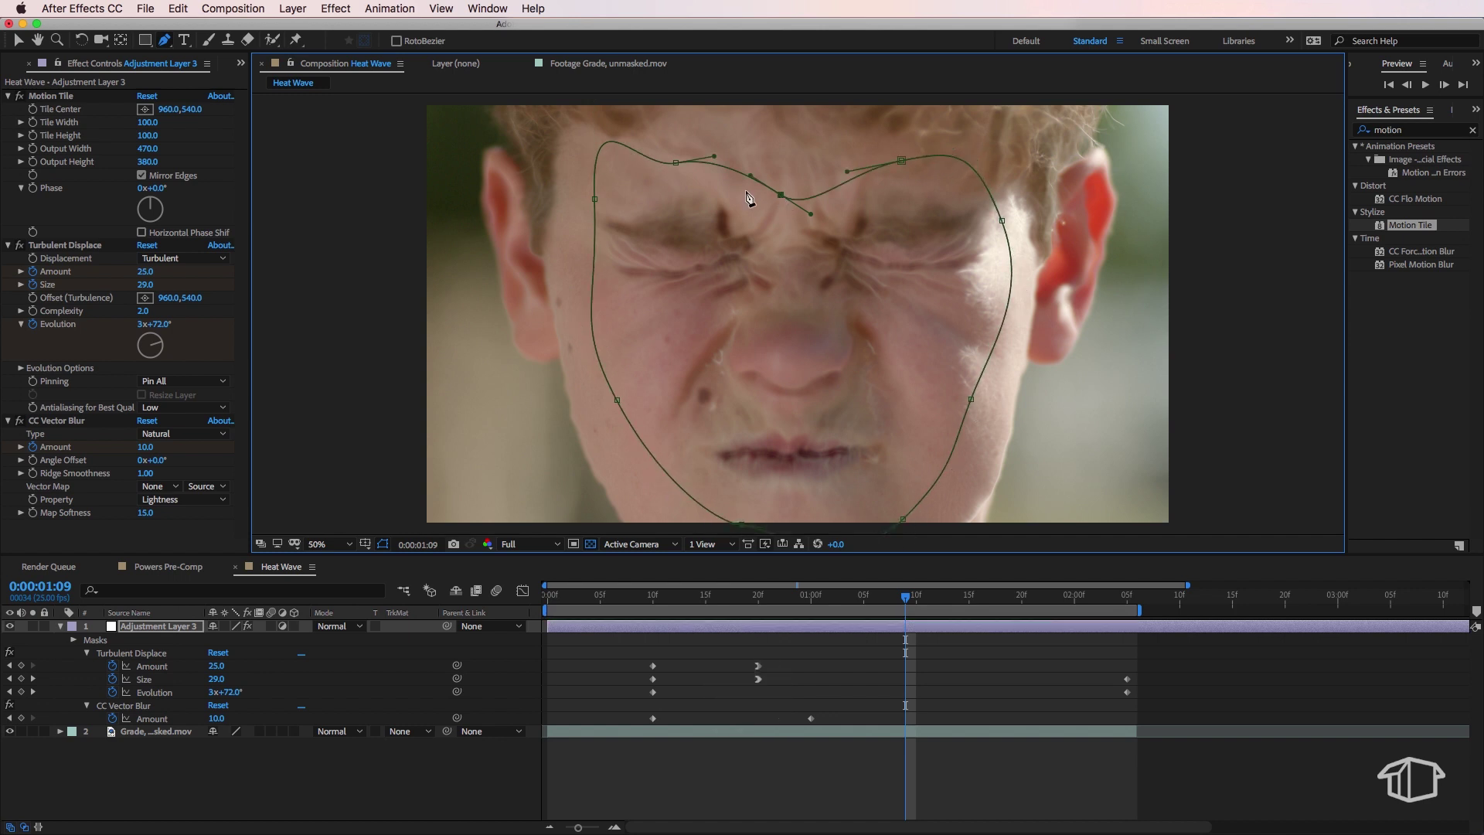
Refine the face mask's curves at the left side and near the right ear
drag(595, 198, 573, 271)
drag(617, 399, 619, 417)
drag(1003, 218, 1032, 288)
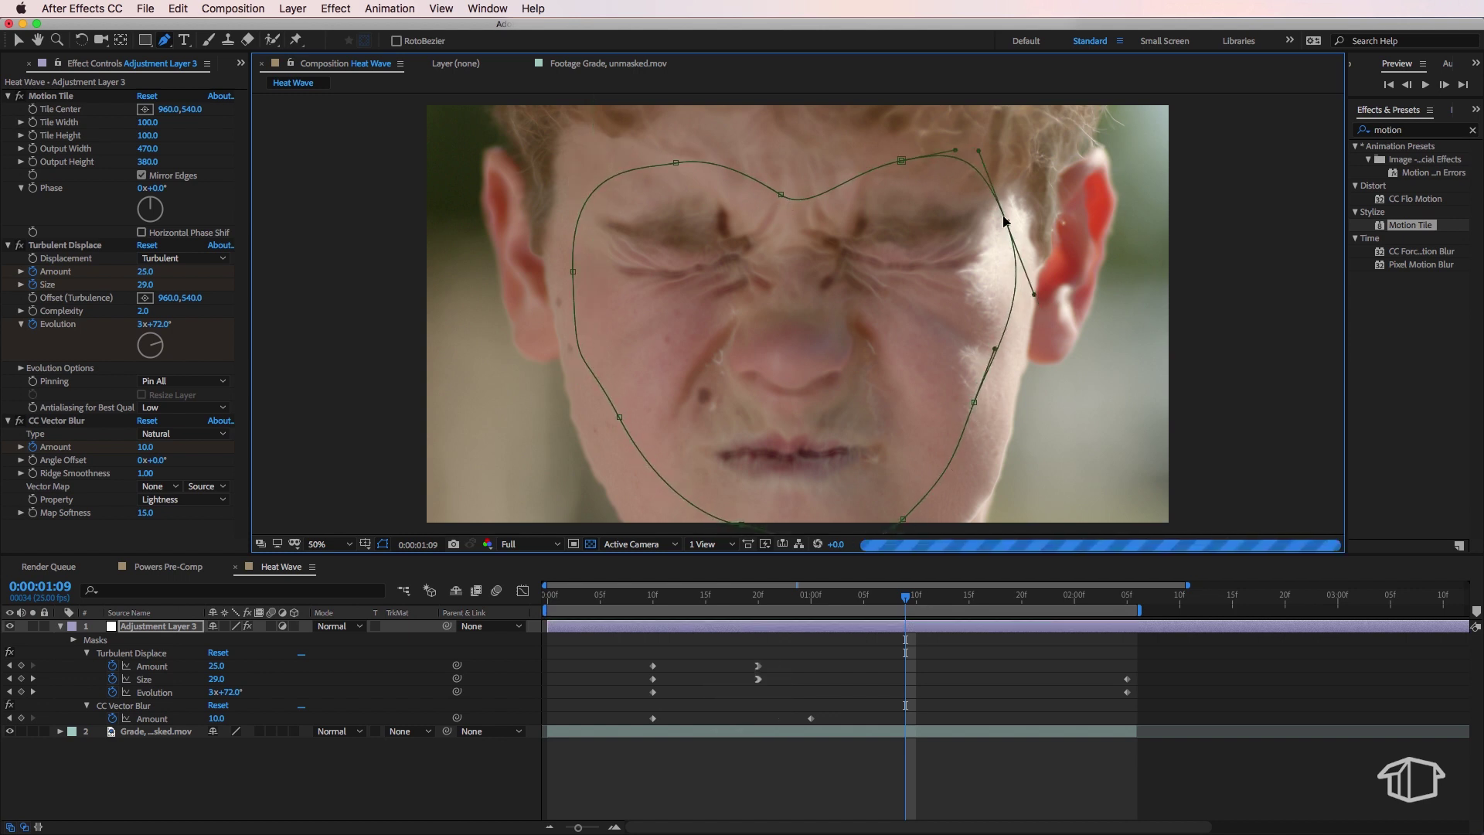
Give Mask 1 a 120-pixel feather, invert it, and preview the result
click(74, 640)
click(87, 653)
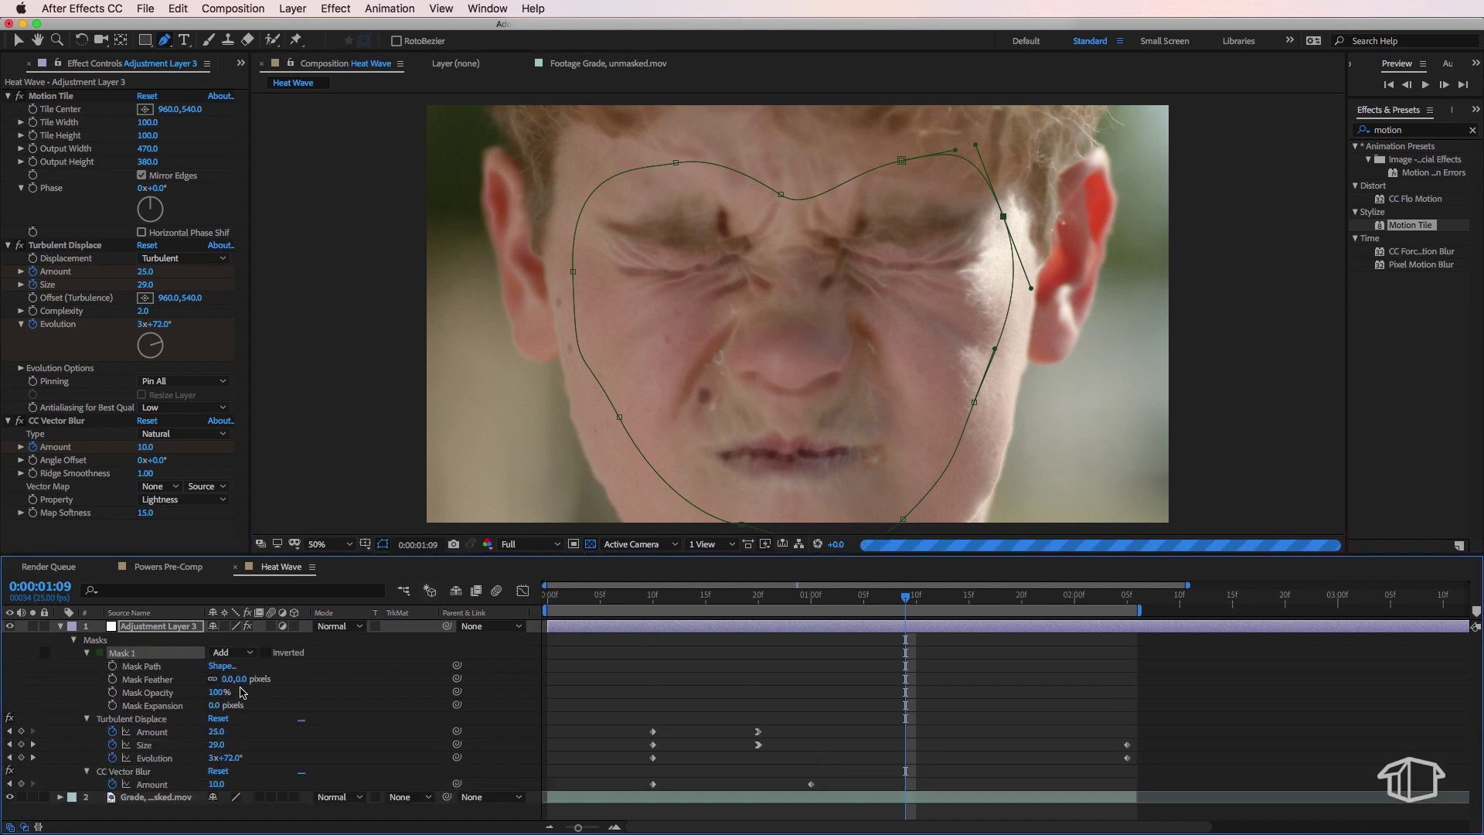
drag(259, 680, 286, 679)
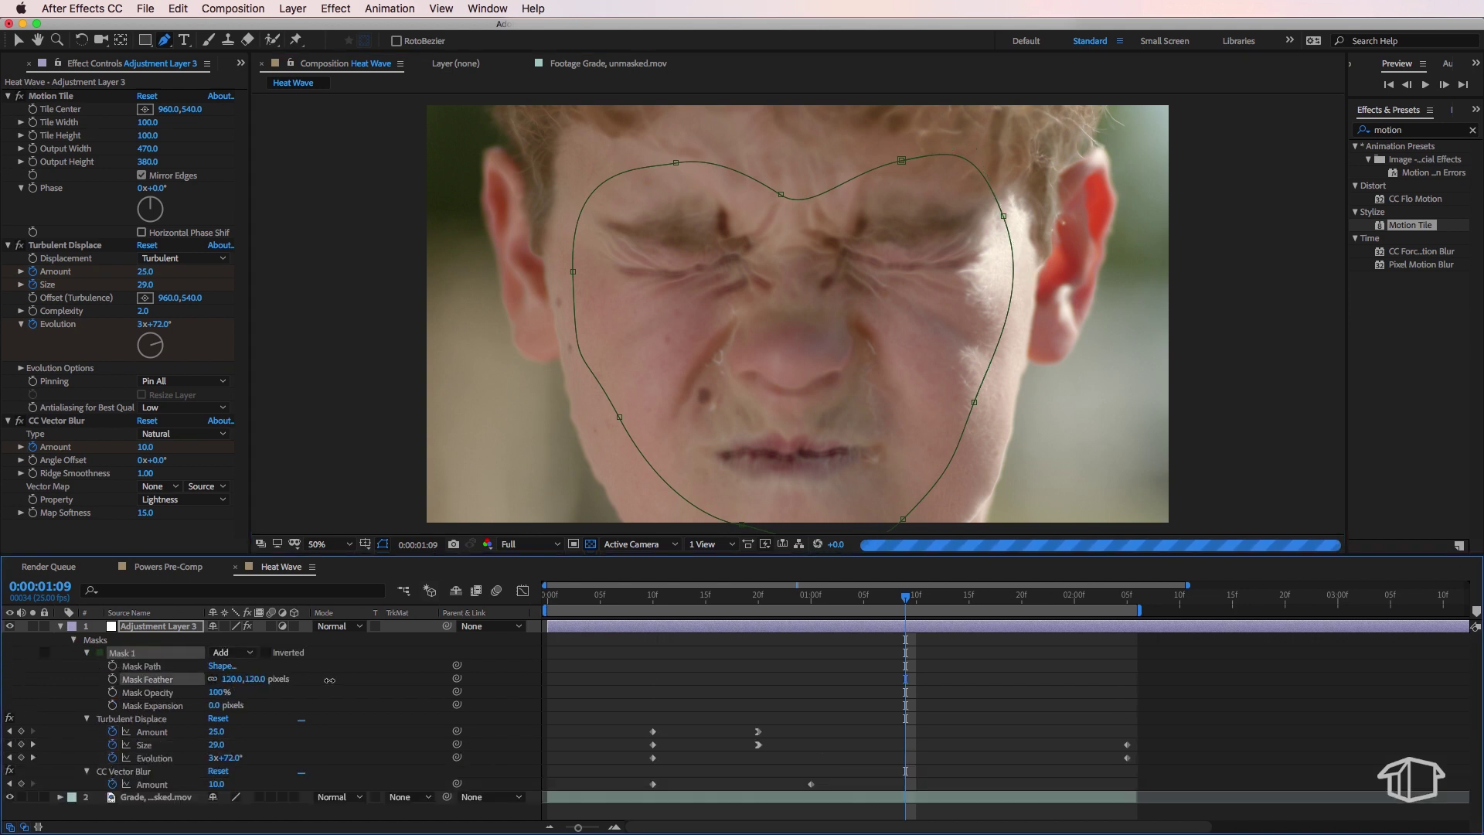
click(266, 653)
key(space)
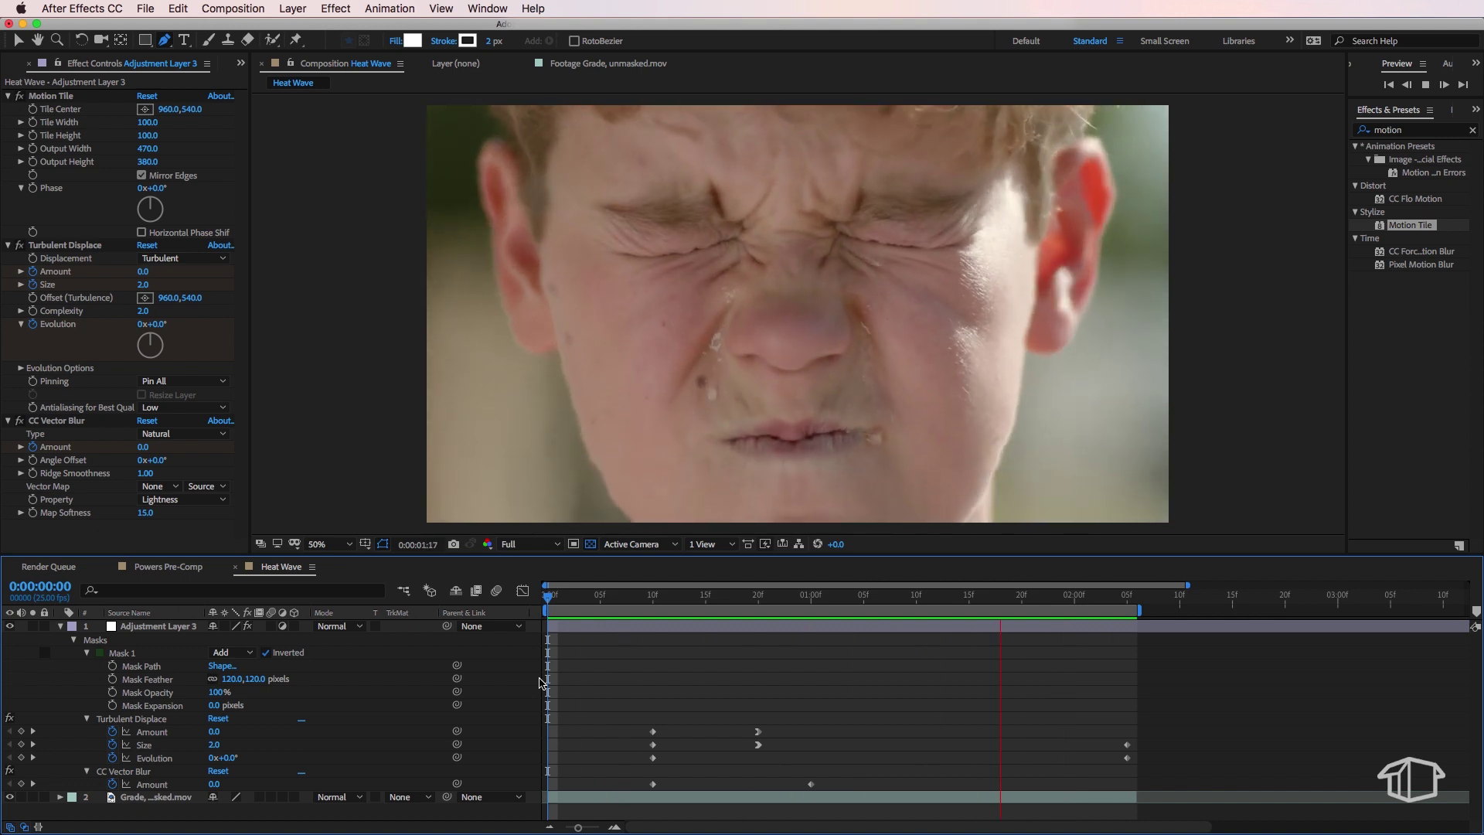
key(space)
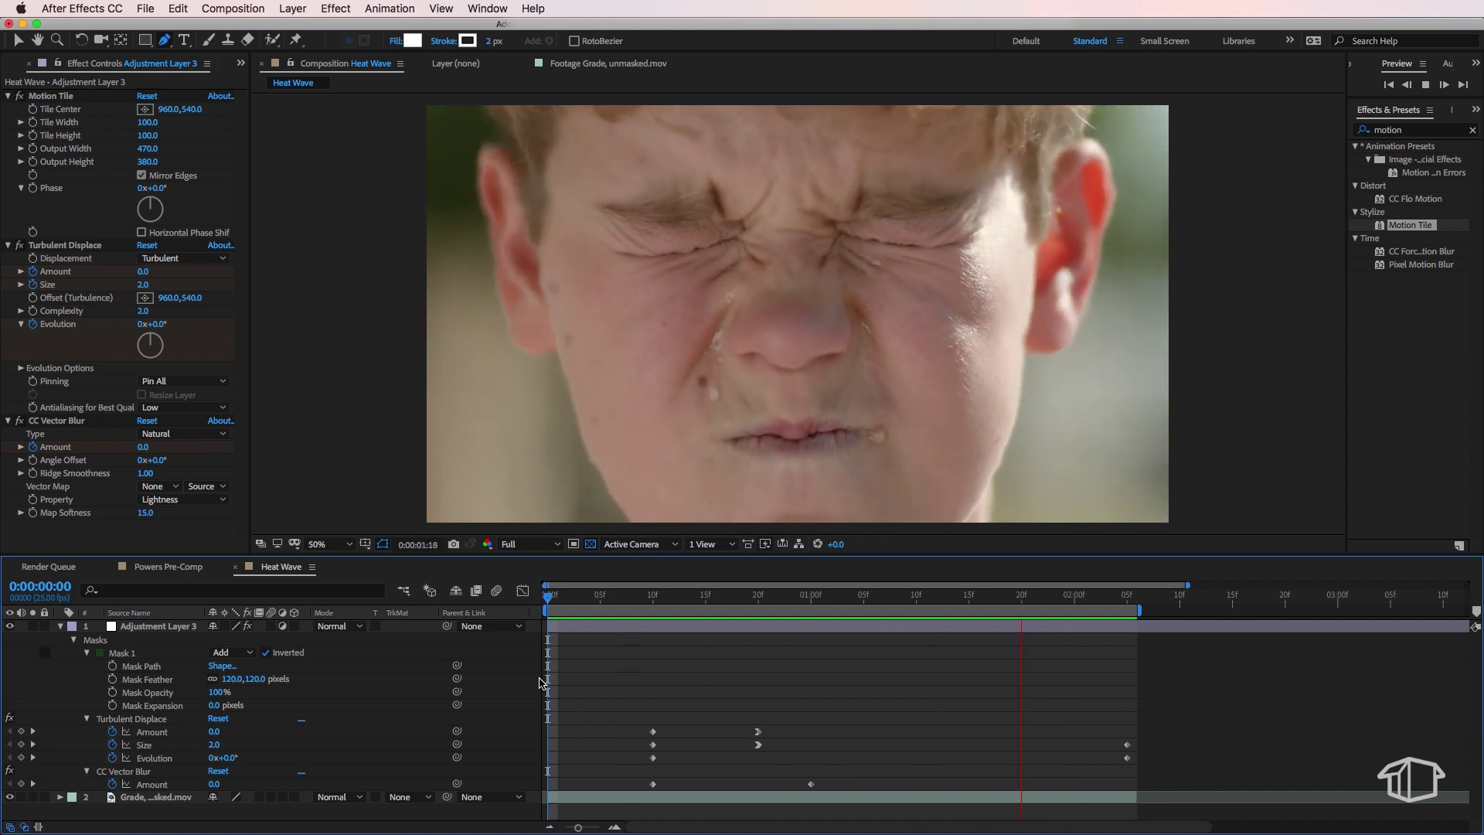